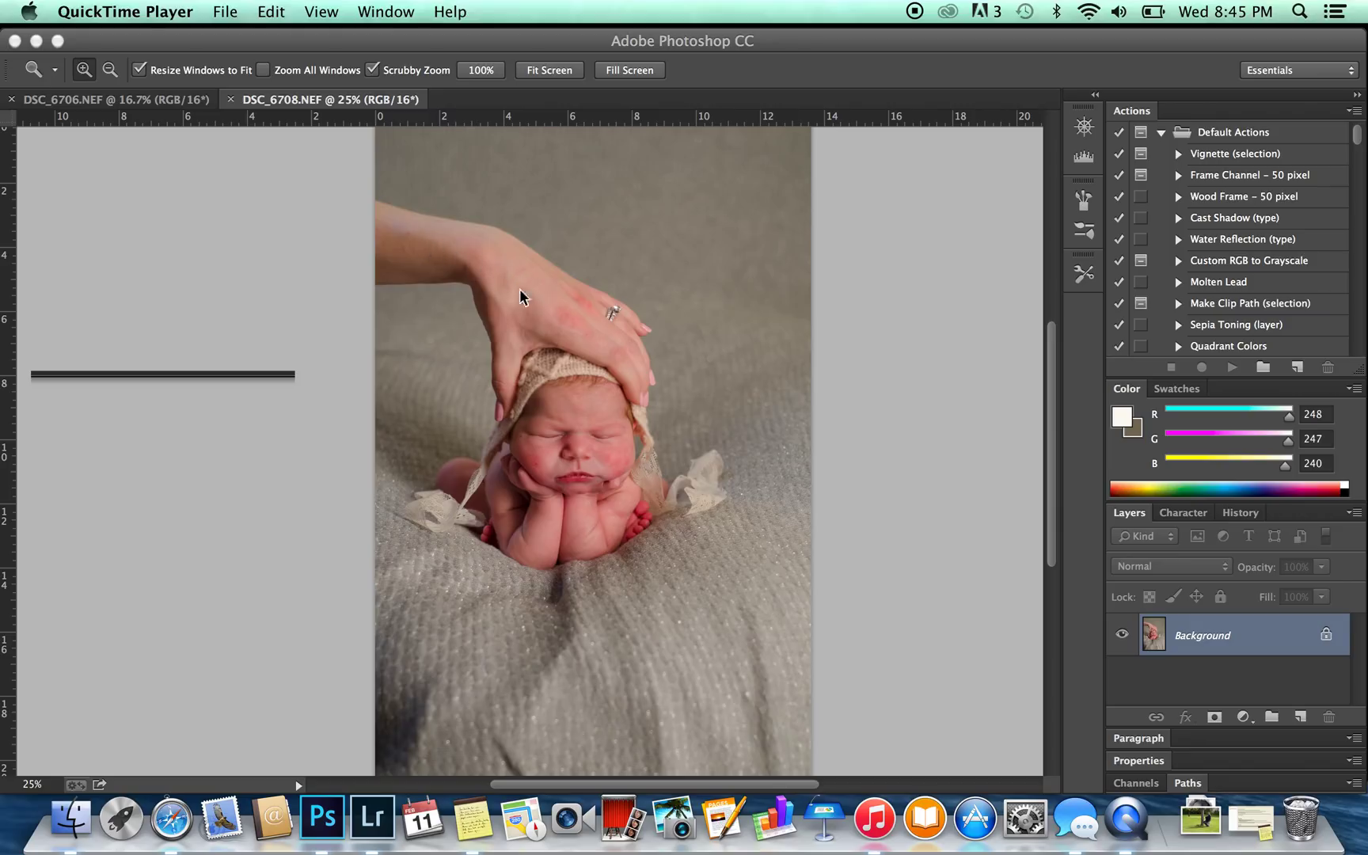
Lasso a loose area around the bonnet and upper face in DSC_6706.NEF and copy it.
click(199, 108)
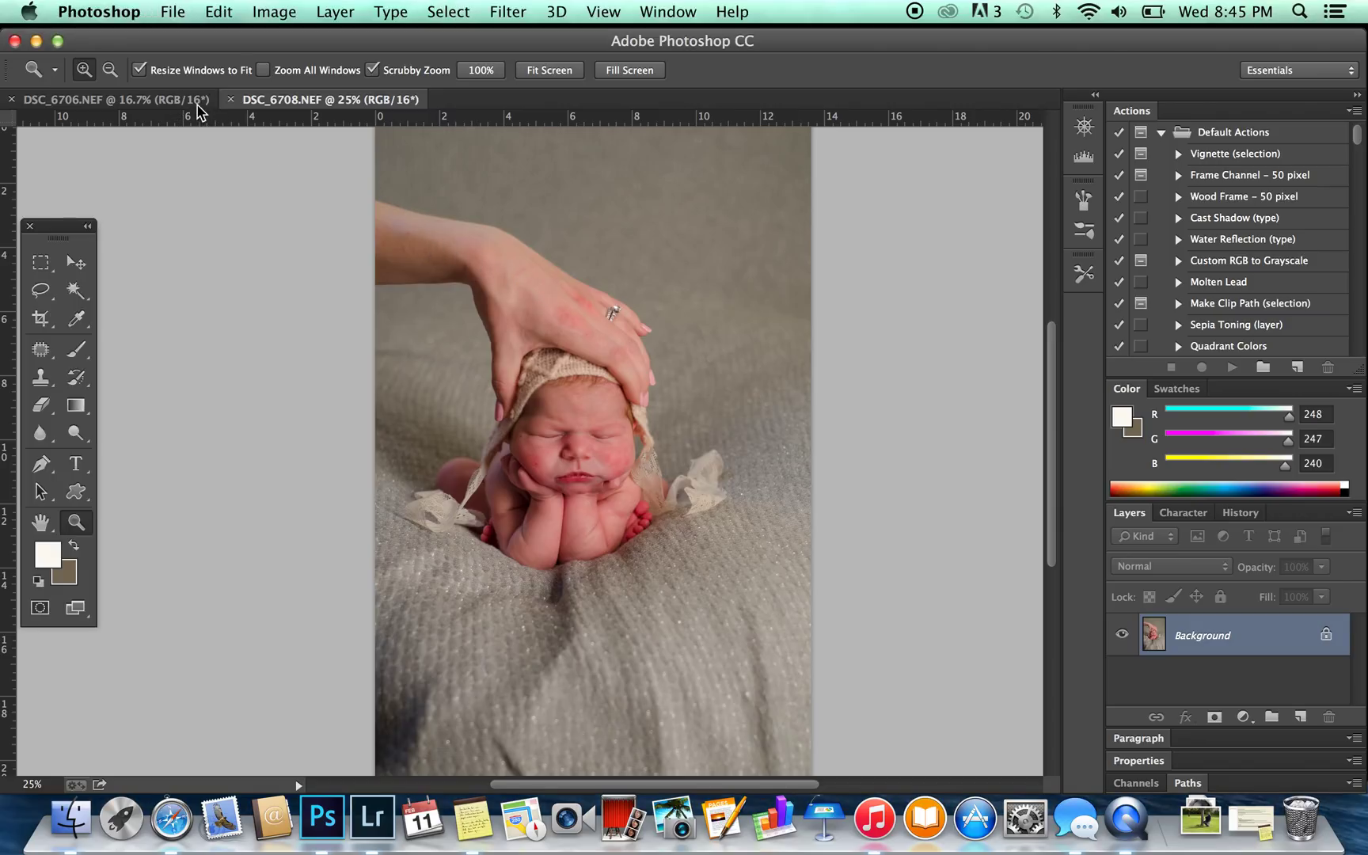
click(184, 101)
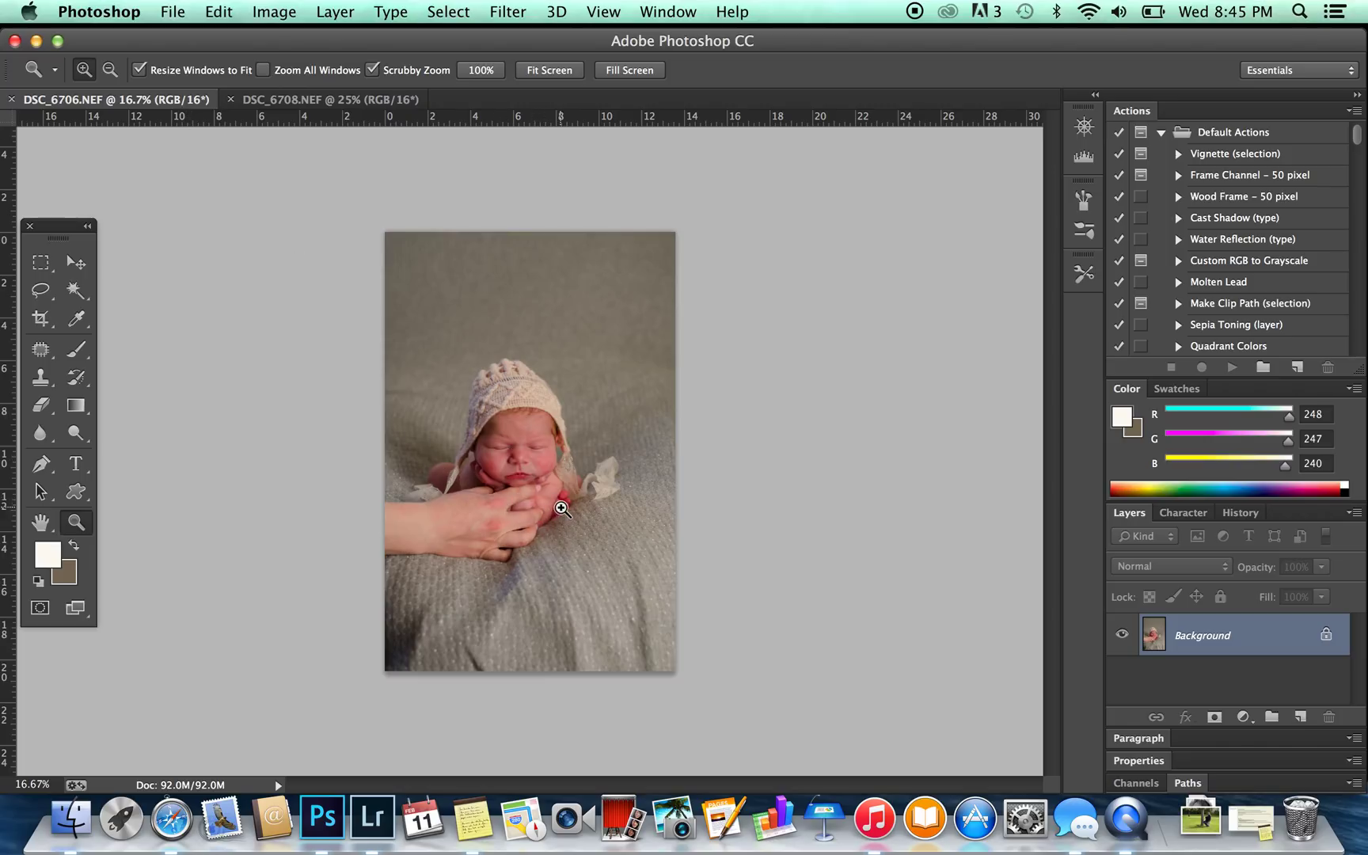
click(365, 100)
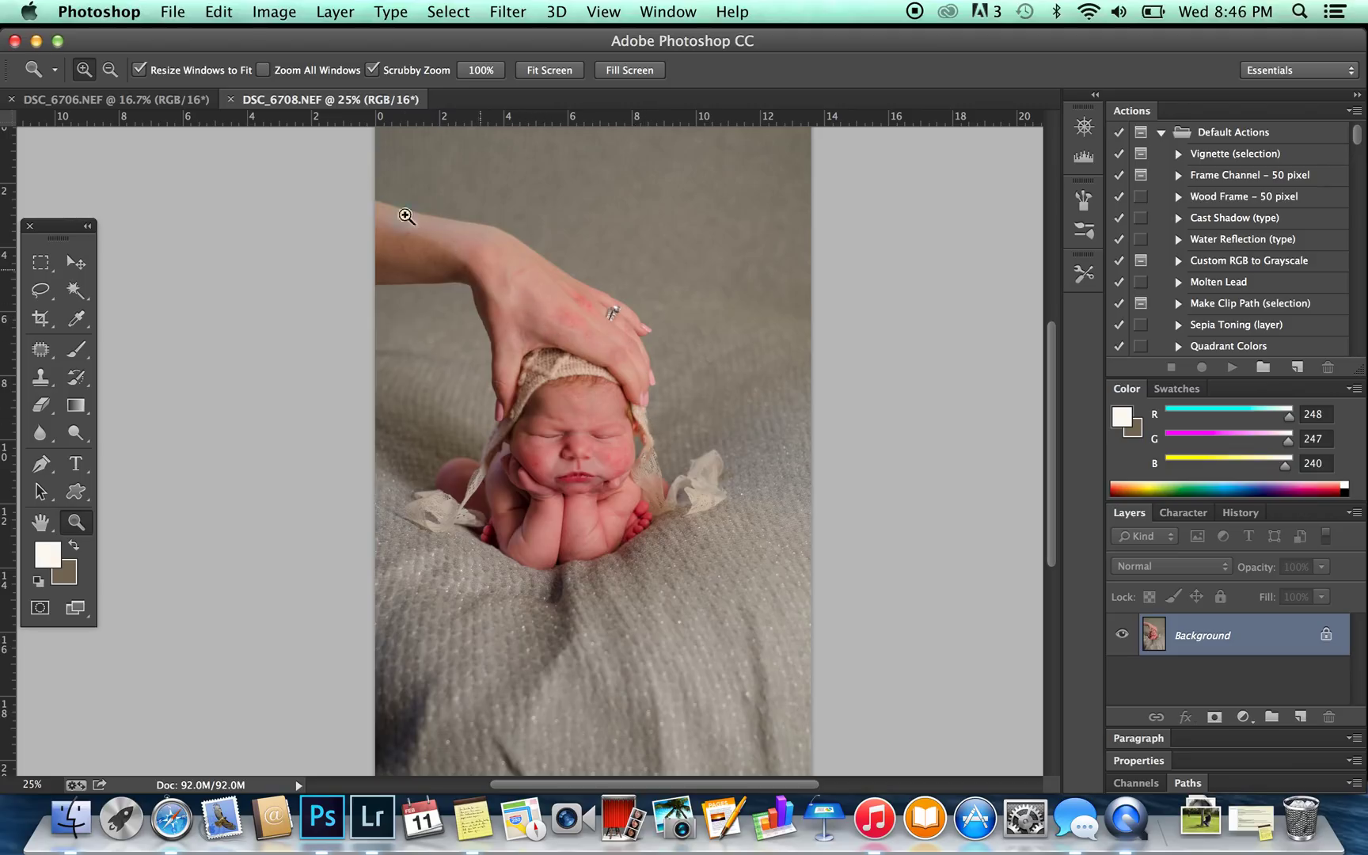
click(198, 100)
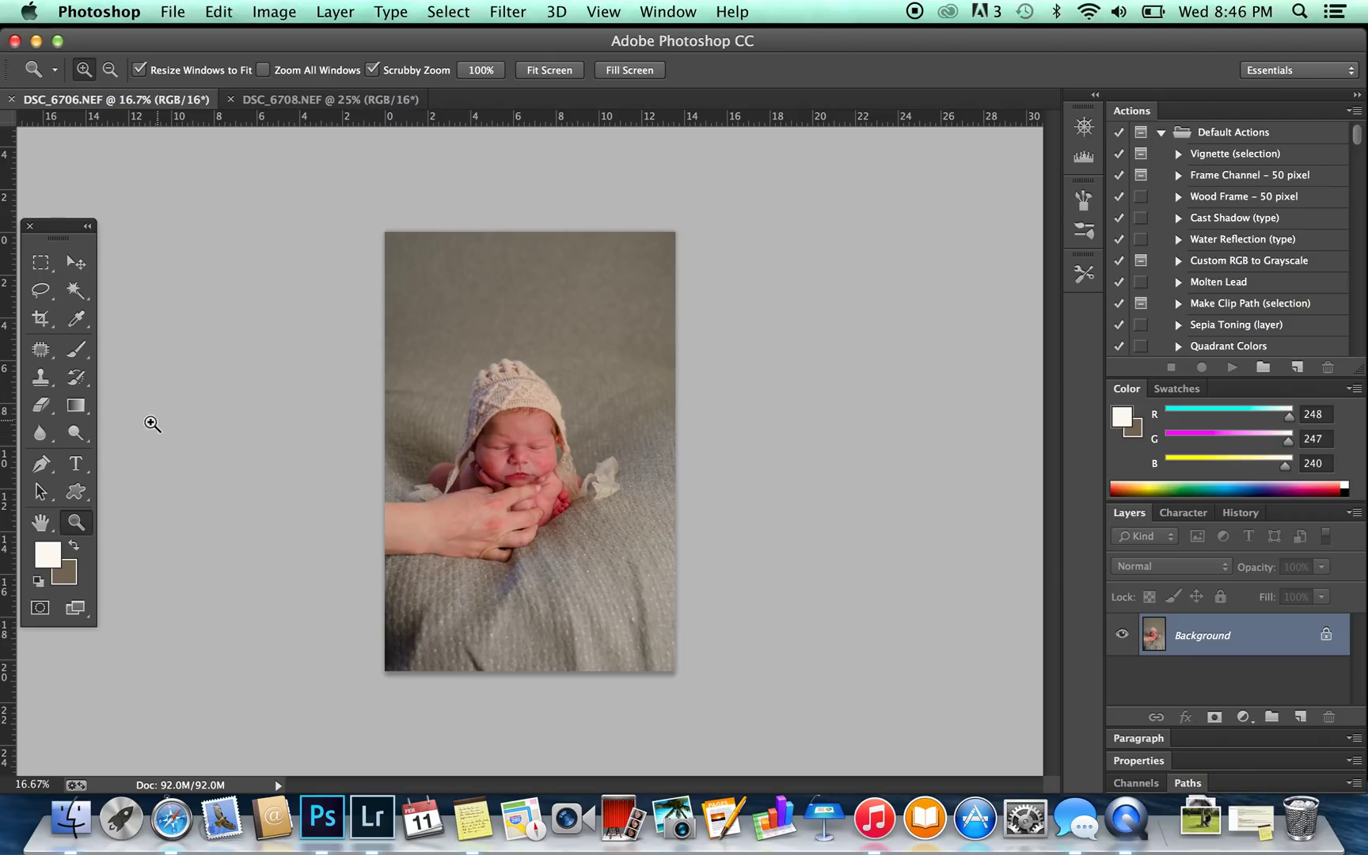
click(42, 290)
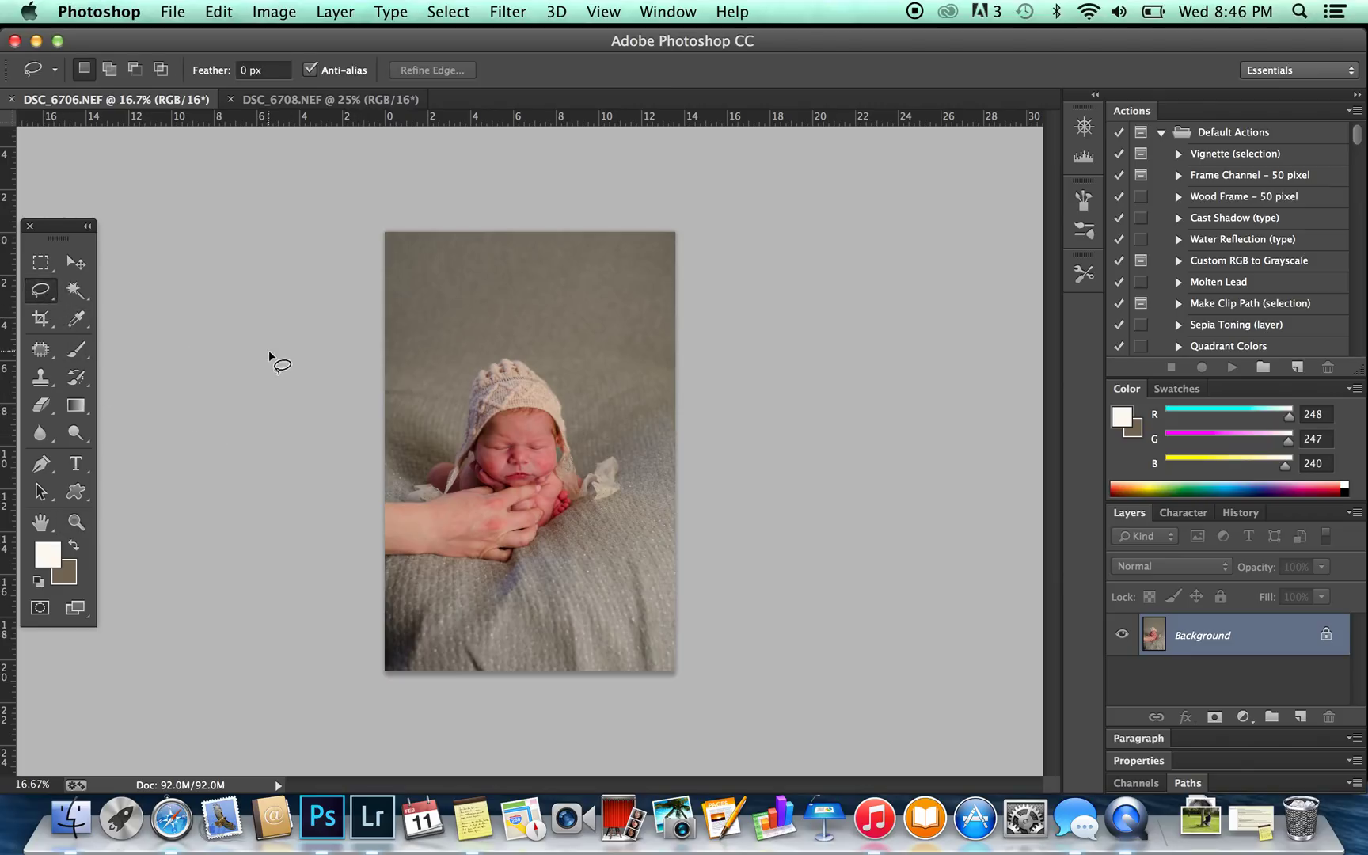
mouse_move(382, 337)
mouse_down()
mouse_move(399, 320)
mouse_move(479, 314)
mouse_move(605, 357)
mouse_move(626, 396)
mouse_move(610, 427)
mouse_move(548, 451)
mouse_move(465, 455)
mouse_move(372, 430)
mouse_move(357, 345)
mouse_move(375, 296)
mouse_move(388, 302)
mouse_up()
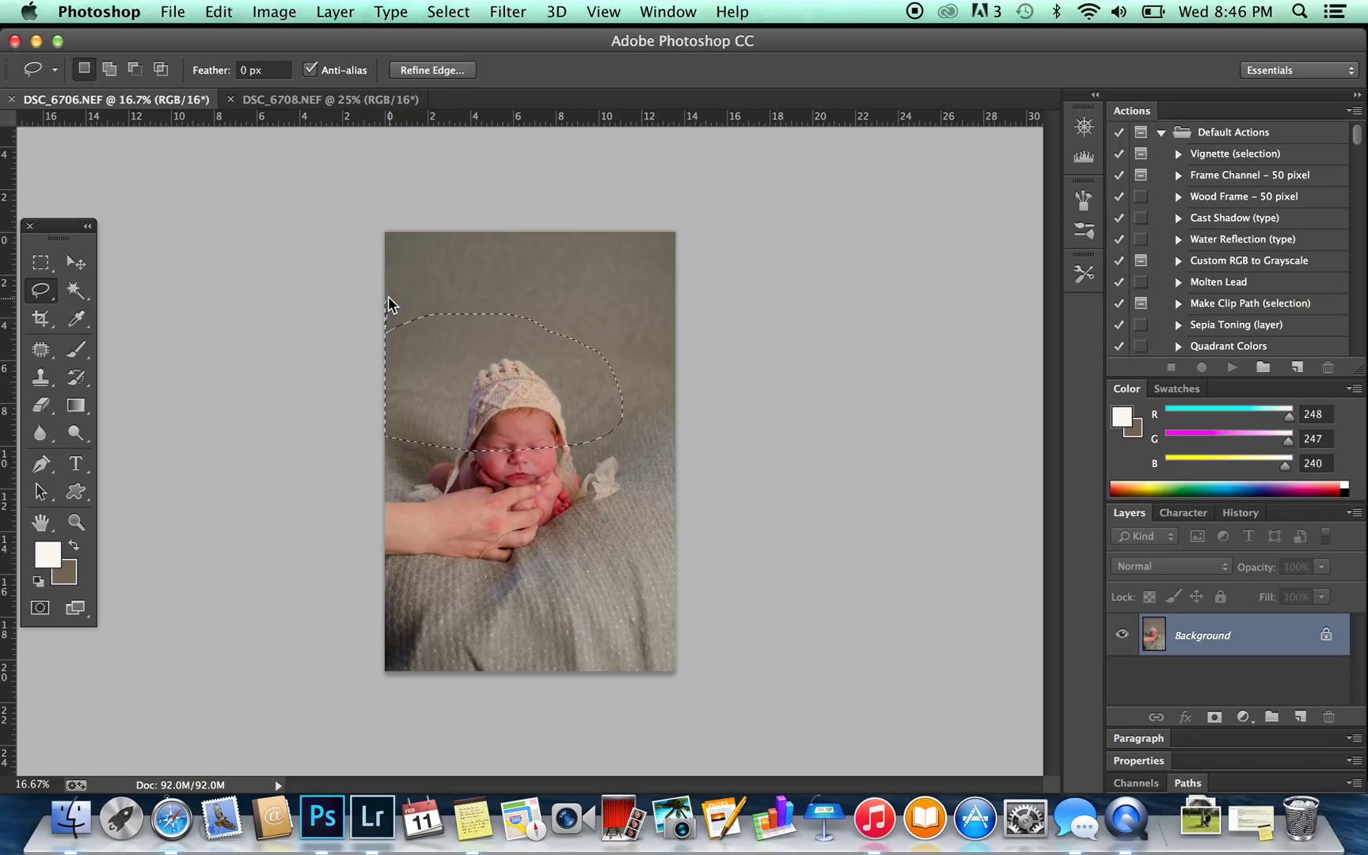
key(super+c)
Paste the copied bonnet area into DSC_6708.NEF and move it up over the baby's head, covering the hand.
click(348, 101)
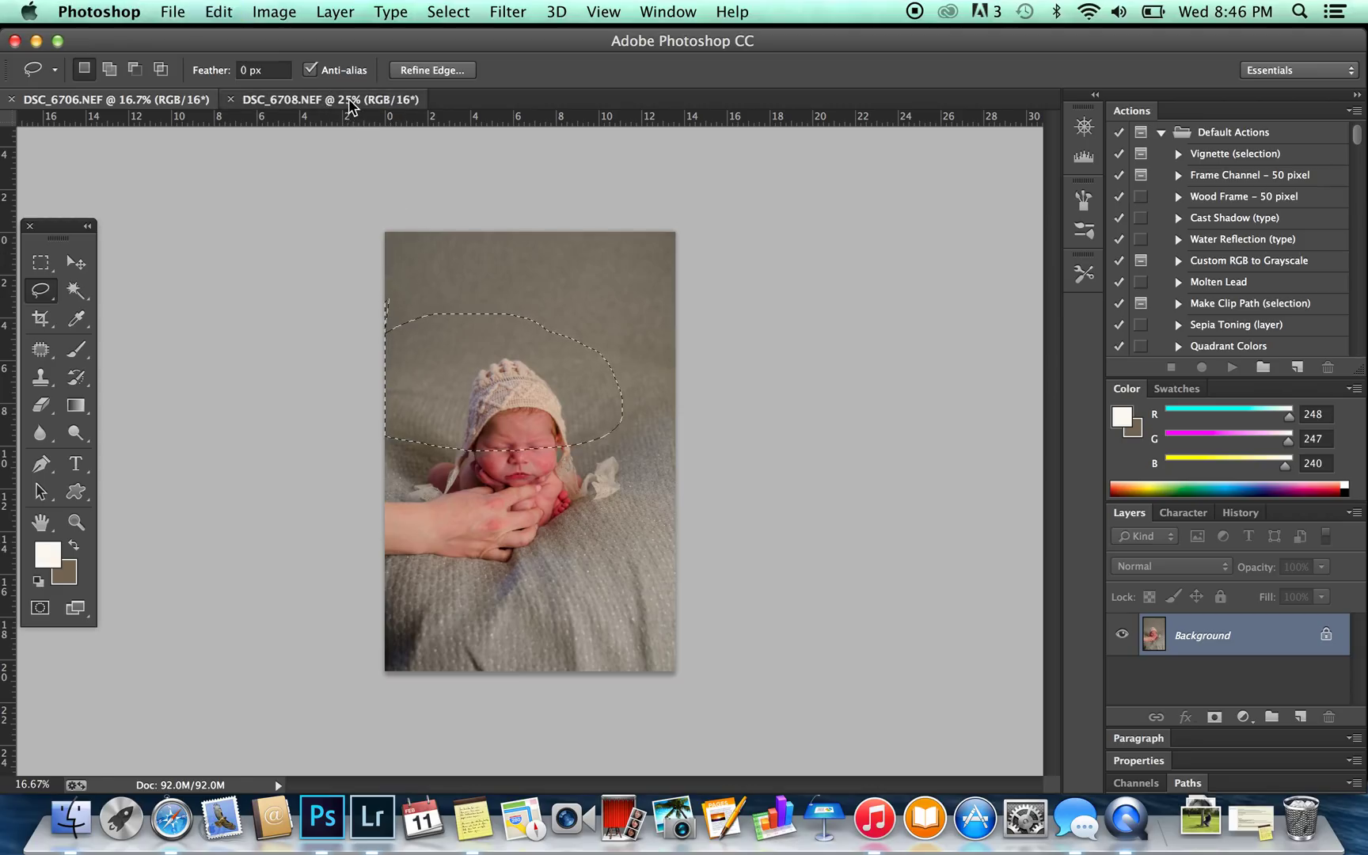
key(super+v)
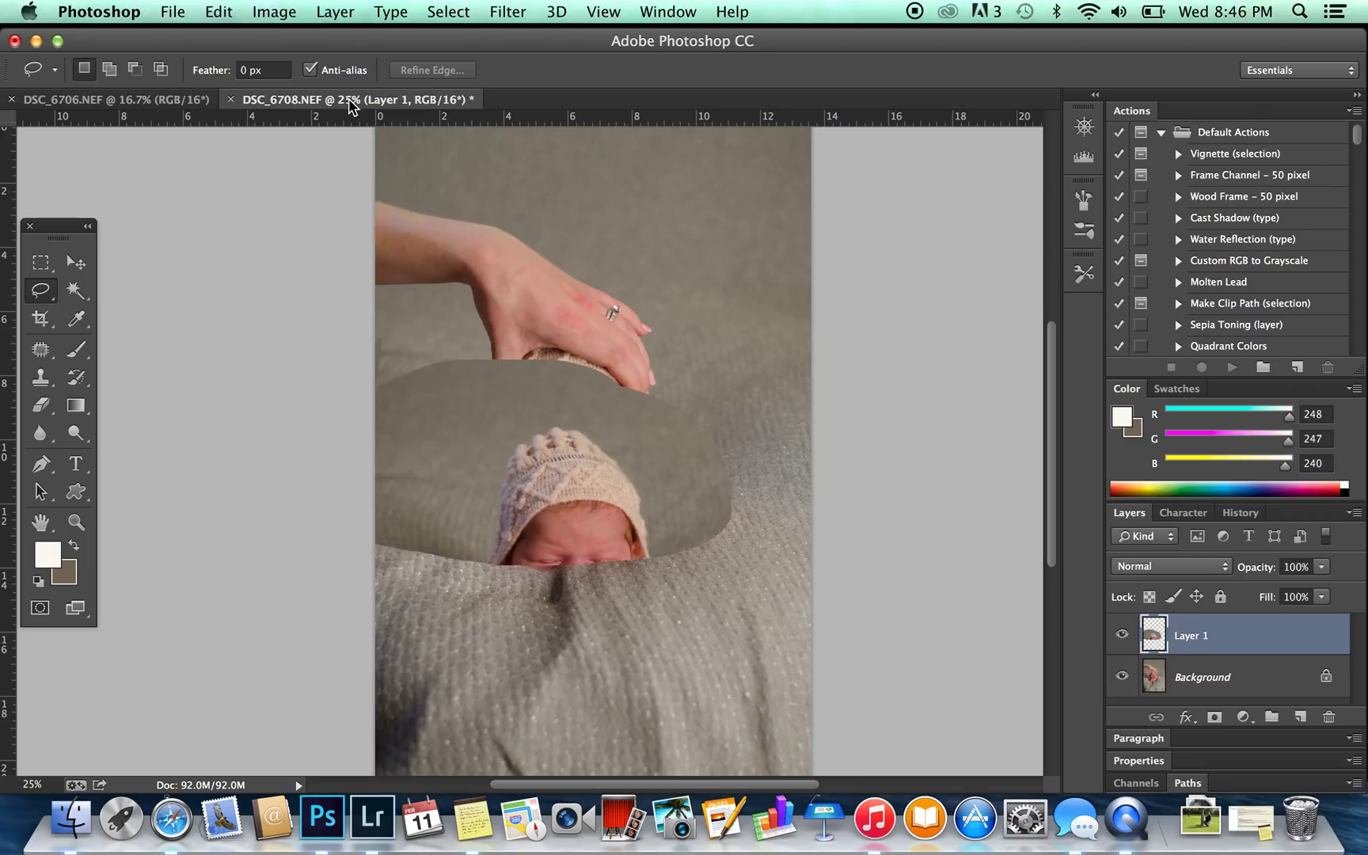
click(76, 263)
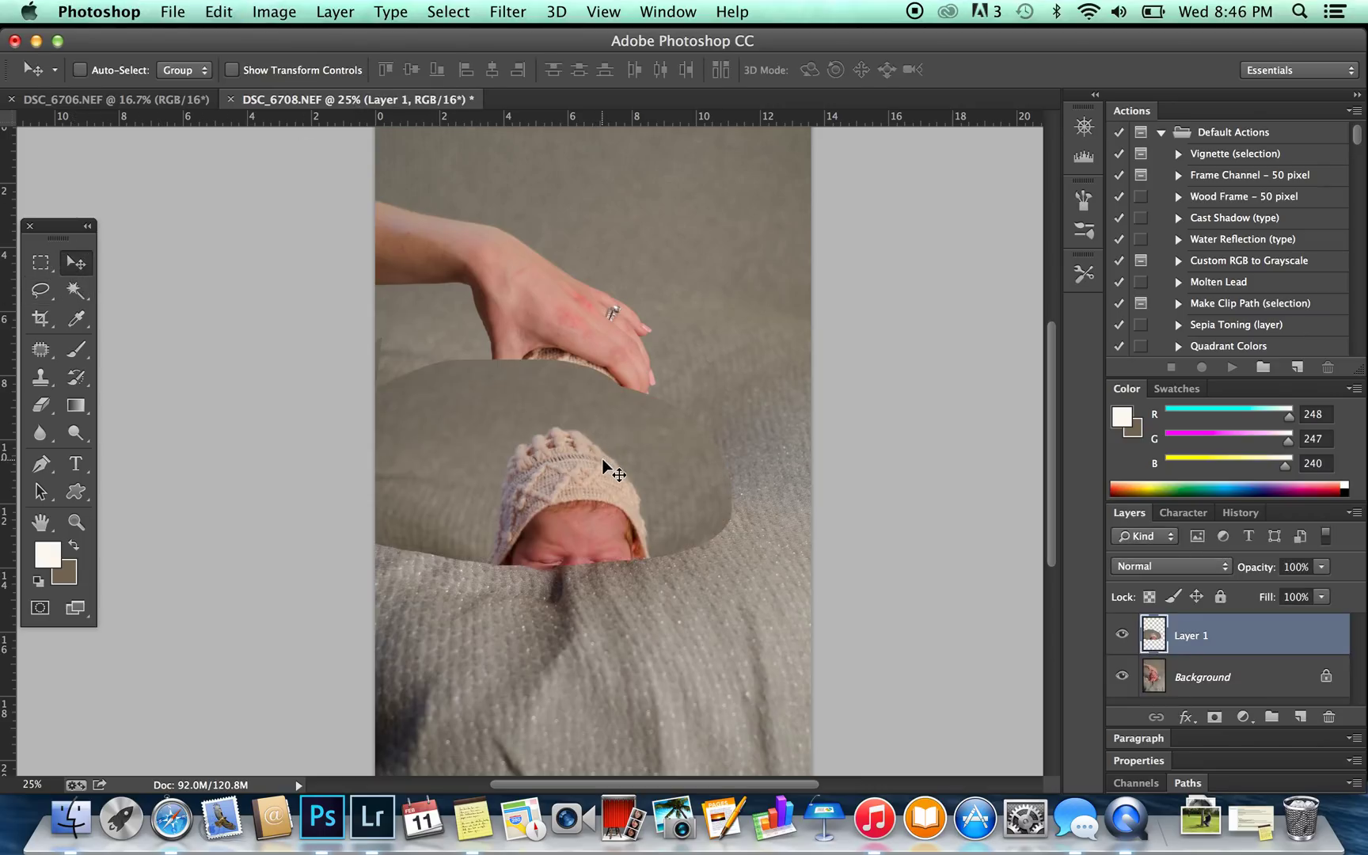
drag(604, 467, 607, 333)
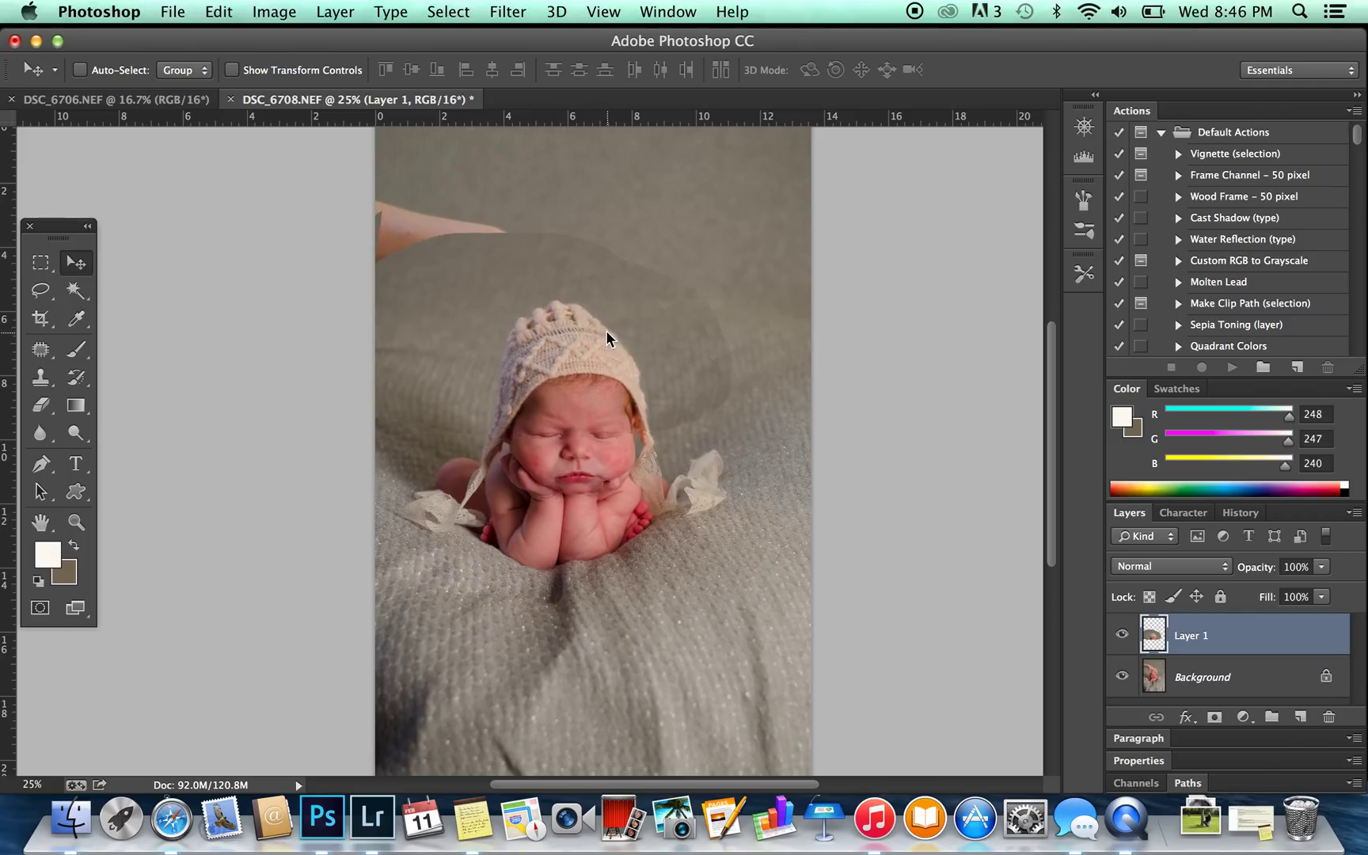
Set the pasted layer's opacity to 58% and fine-align the bonnet with the head underneath.
click(1322, 568)
drag(1325, 591, 1281, 591)
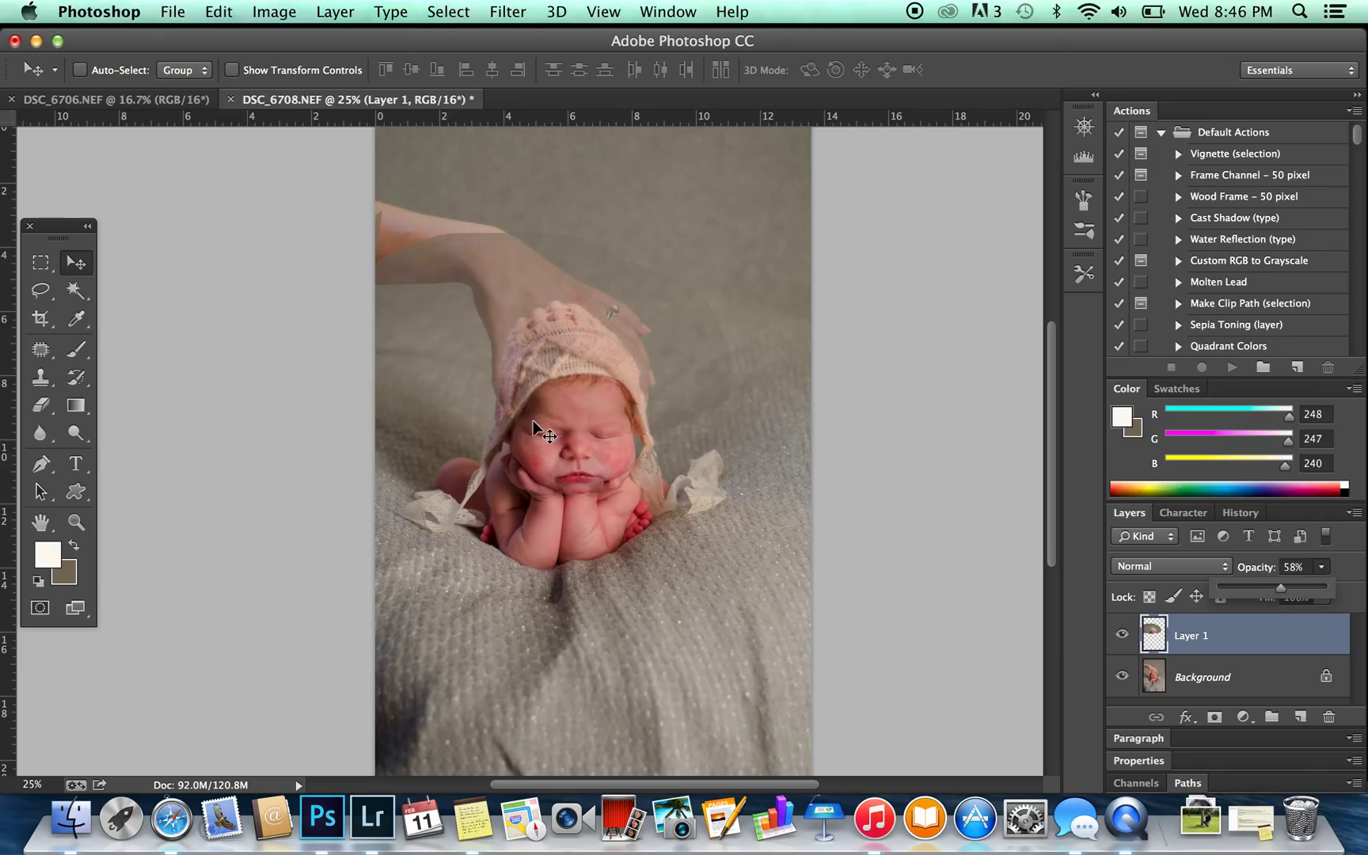
click(76, 521)
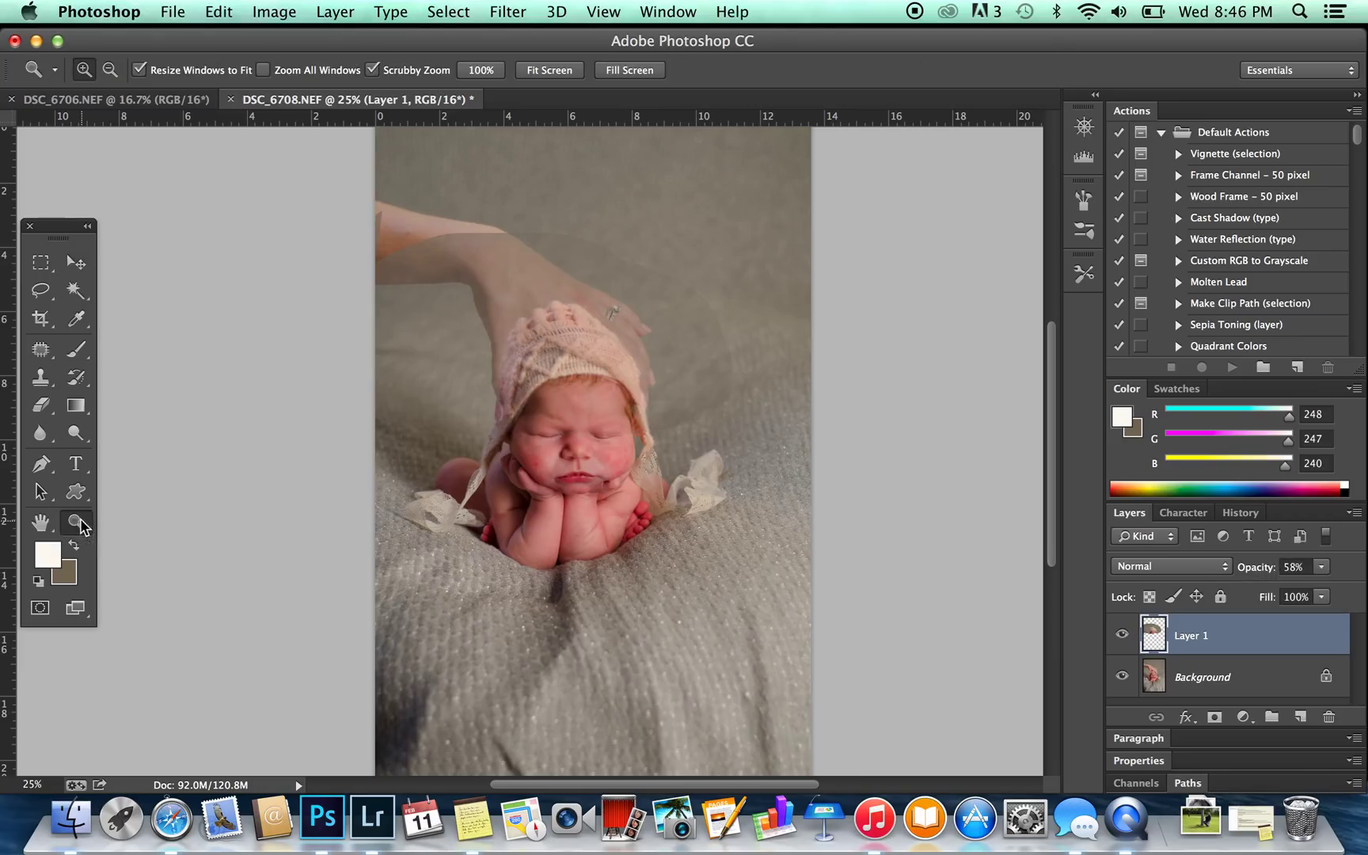
click(572, 495)
click(571, 495)
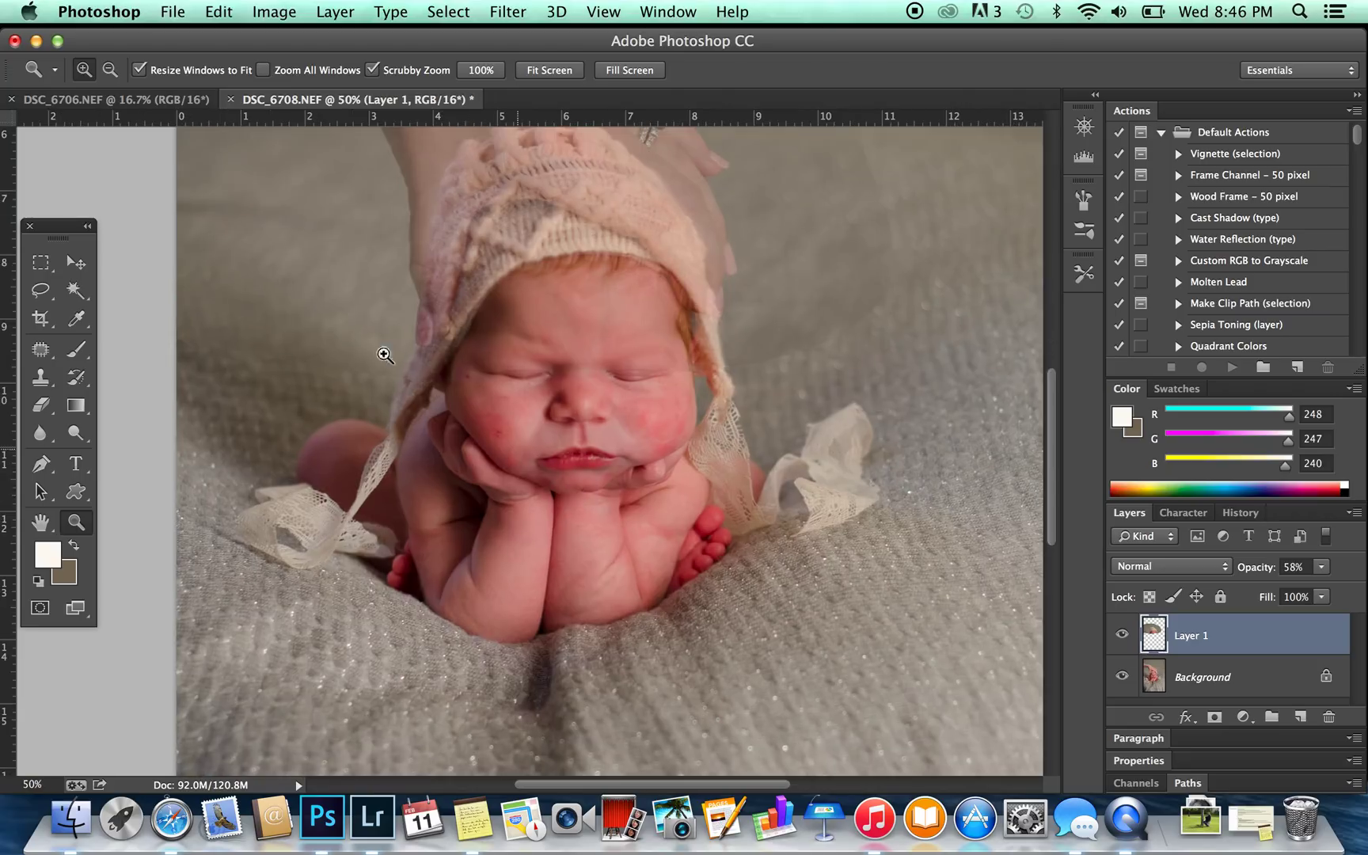
click(77, 263)
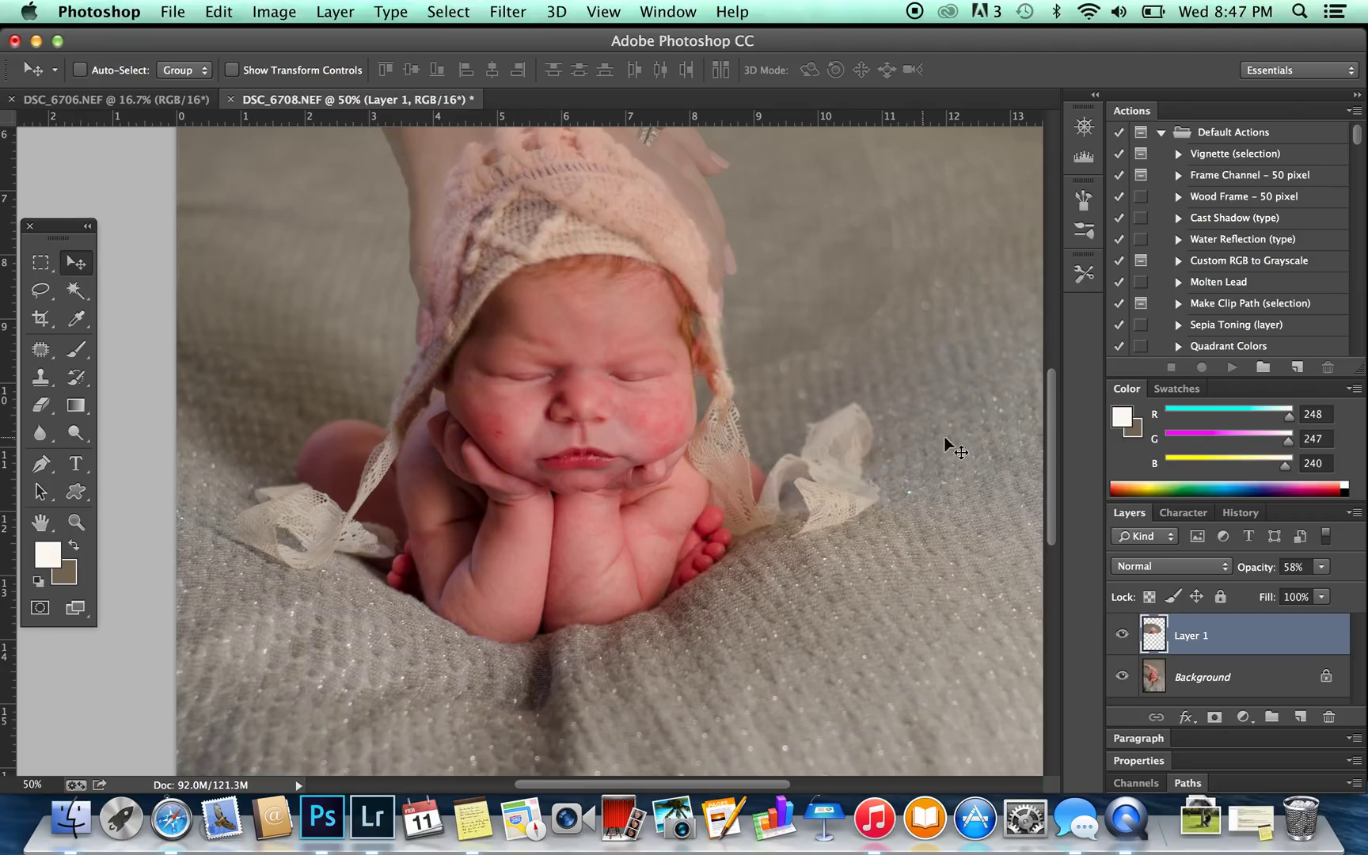
Set Layer 1's opacity to 100% and add a layer mask to it.
click(1321, 566)
drag(1310, 587, 1365, 594)
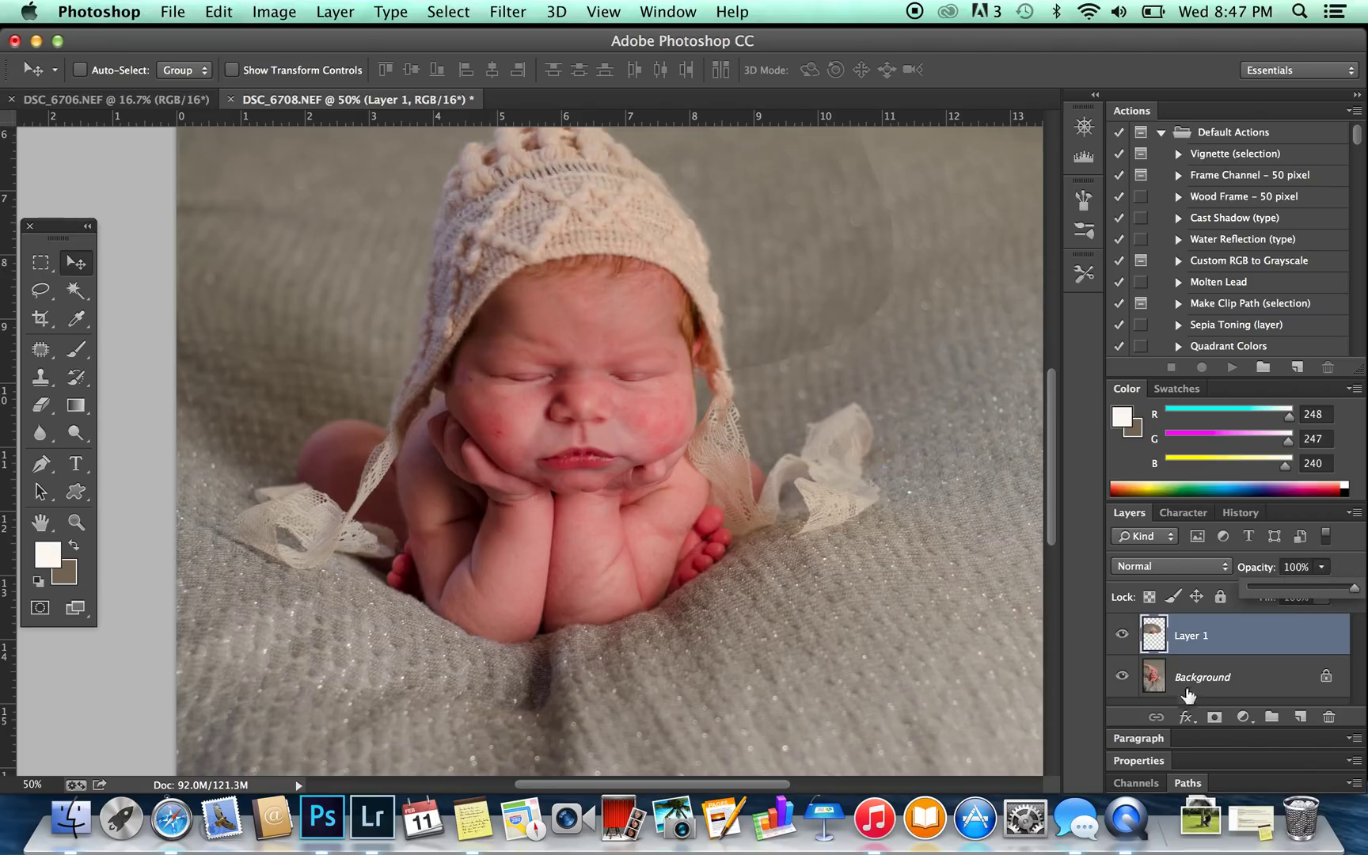
click(1214, 716)
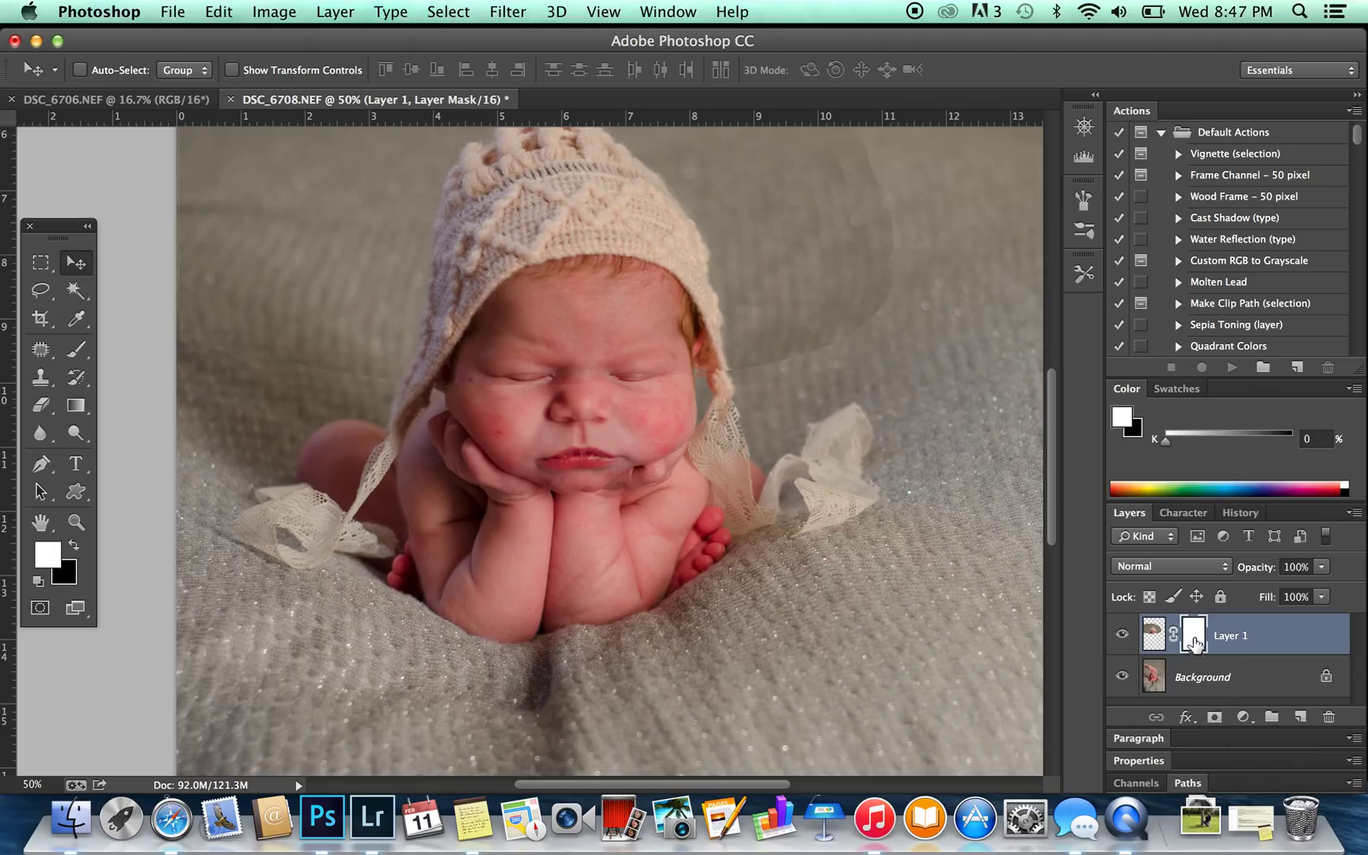
Paint on Layer 1's mask with a black 300 px brush over the baby's face to reveal the original face.
click(76, 353)
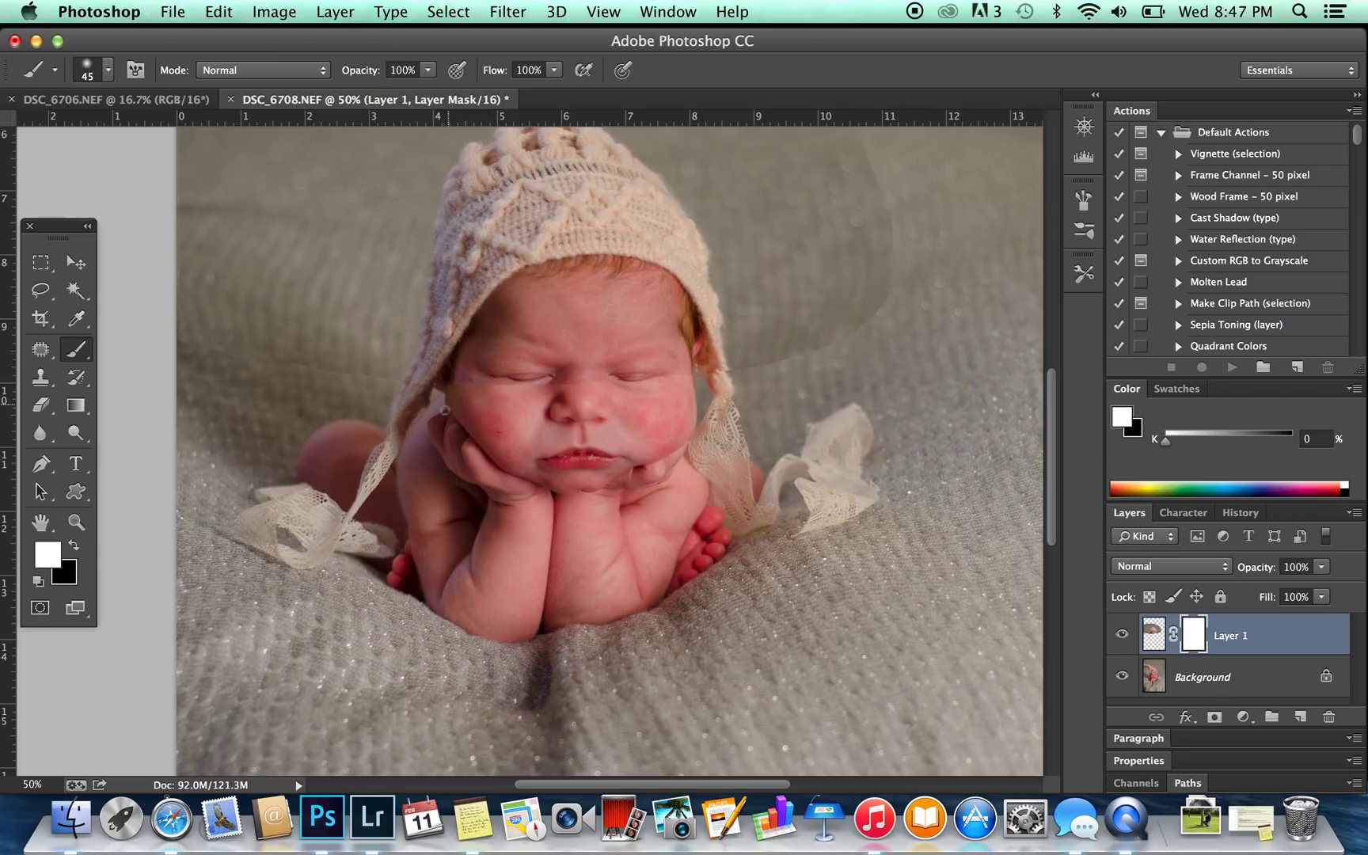
key(bracketright)
key(bracketright)
key(bracketright)
key(bracketright)
key(bracketright)
key(bracketright)
key(bracketright)
key(bracketright)
key(bracketright)
click(73, 545)
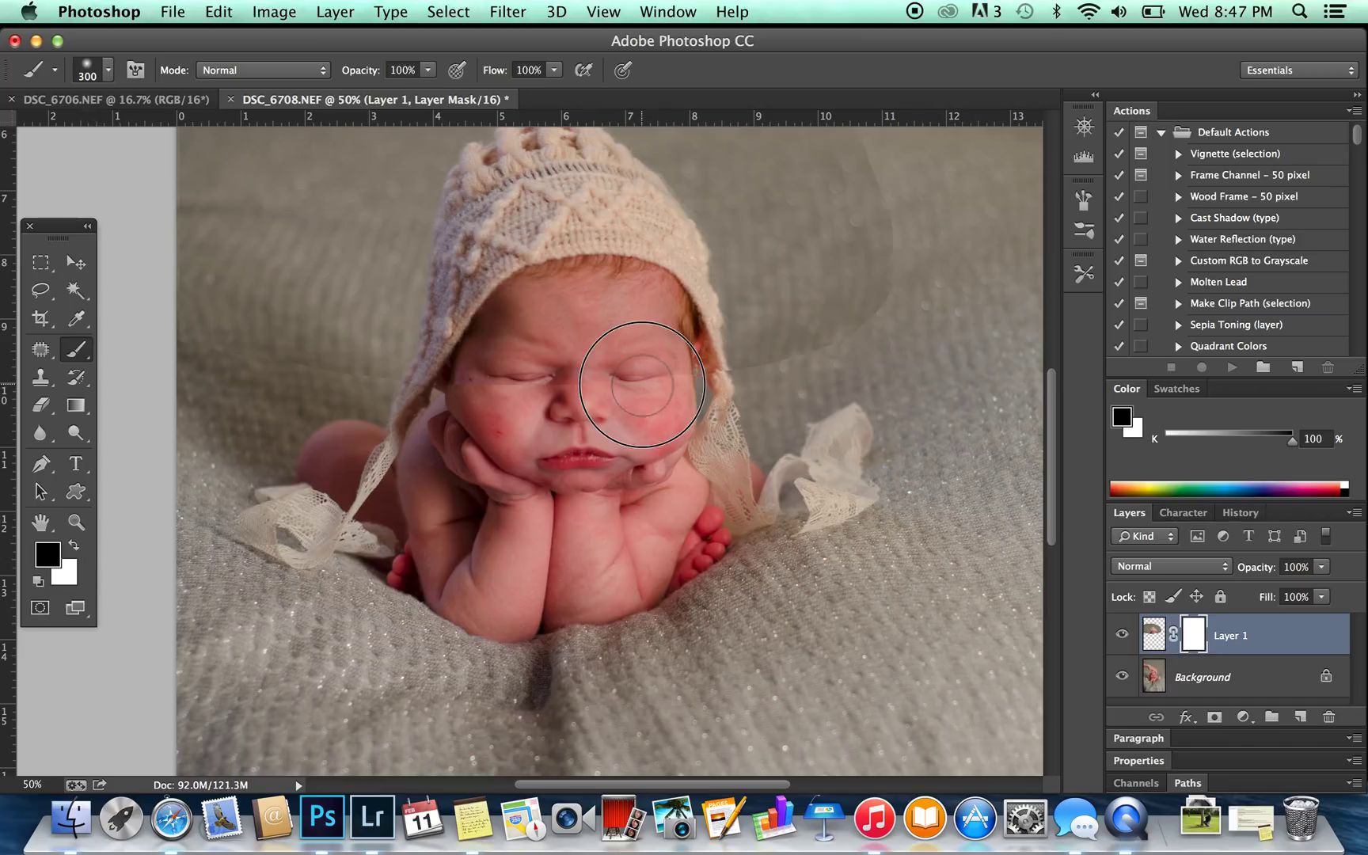
mouse_move(642, 385)
mouse_down()
mouse_move(697, 383)
mouse_move(665, 343)
mouse_move(663, 301)
mouse_move(607, 278)
mouse_move(633, 286)
mouse_move(566, 299)
mouse_move(487, 365)
mouse_move(517, 359)
mouse_move(526, 380)
mouse_move(587, 389)
mouse_move(555, 385)
mouse_move(569, 391)
mouse_move(594, 373)
mouse_move(526, 380)
mouse_move(581, 396)
mouse_move(495, 369)
mouse_move(470, 401)
mouse_move(495, 436)
mouse_move(572, 460)
mouse_move(621, 410)
mouse_move(566, 359)
mouse_move(560, 414)
mouse_move(654, 411)
mouse_move(639, 364)
mouse_move(632, 400)
mouse_move(673, 396)
mouse_up()
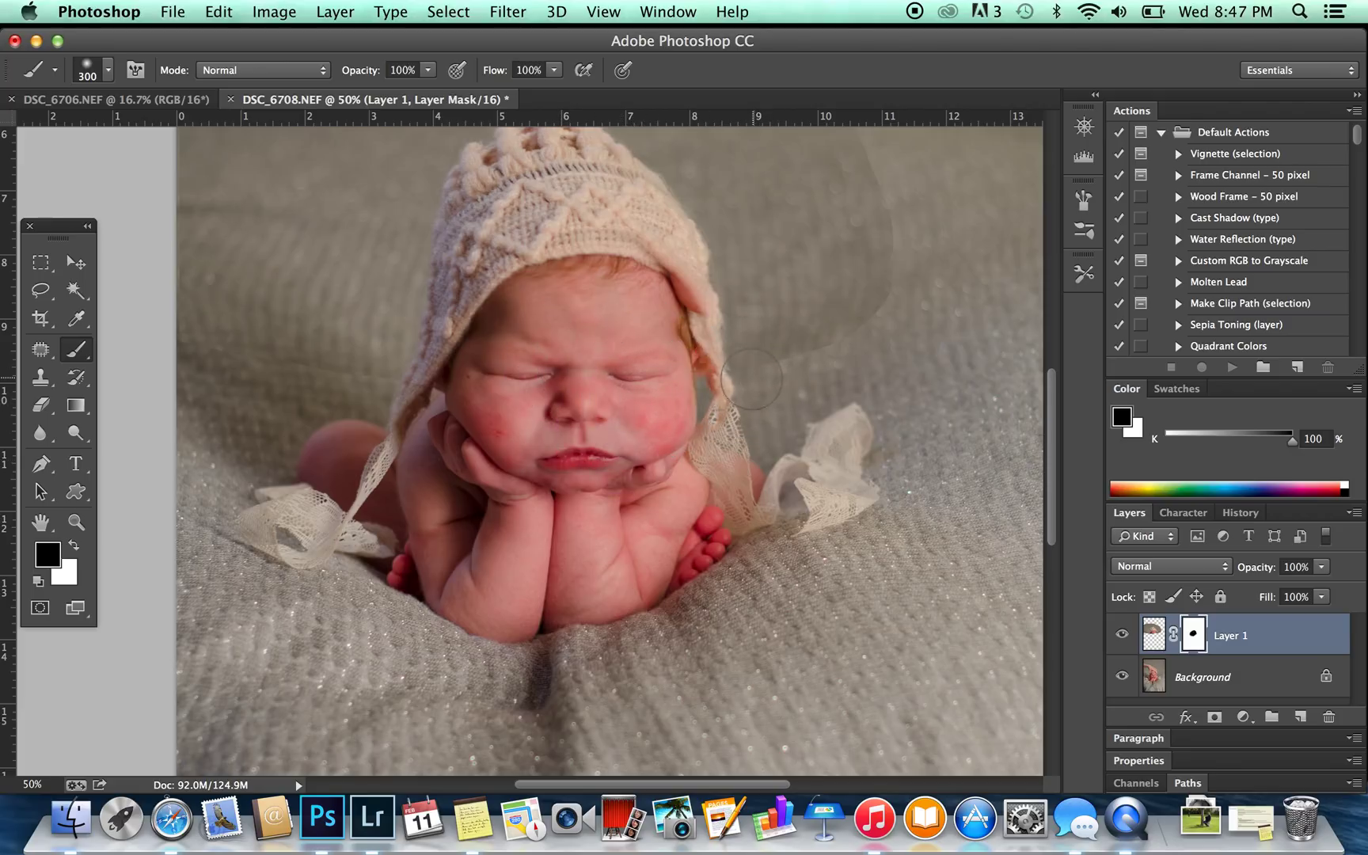
Paint black on the mask with the soft 300 px brush along the pasted patch's outer edges to blend them into the blanket backdrop.
mouse_move(751, 379)
mouse_down()
mouse_move(856, 325)
mouse_move(794, 352)
mouse_move(852, 314)
mouse_move(887, 248)
mouse_move(813, 355)
mouse_move(864, 317)
mouse_move(887, 258)
mouse_up()
scroll(888, 259, up, 5)
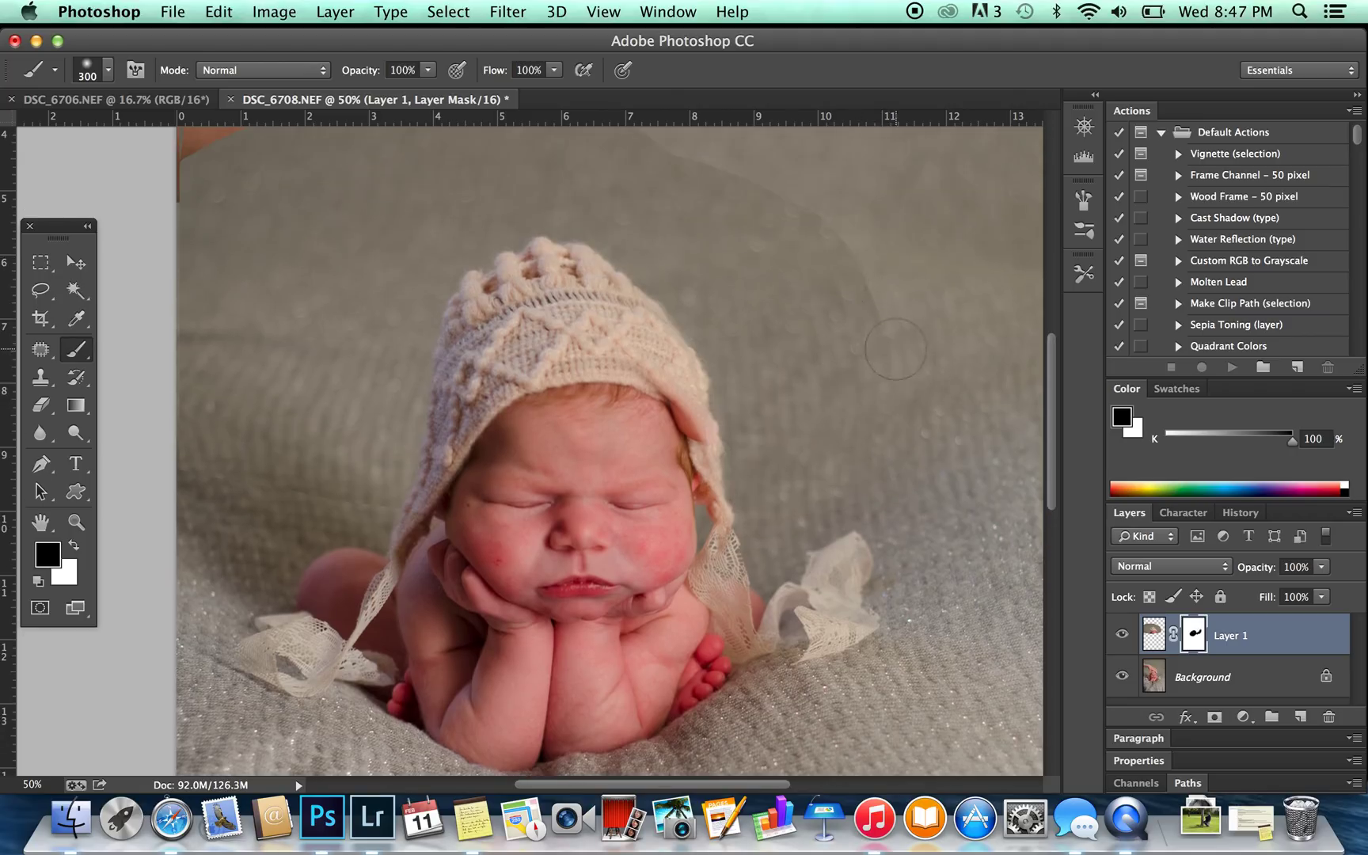
click(761, 167)
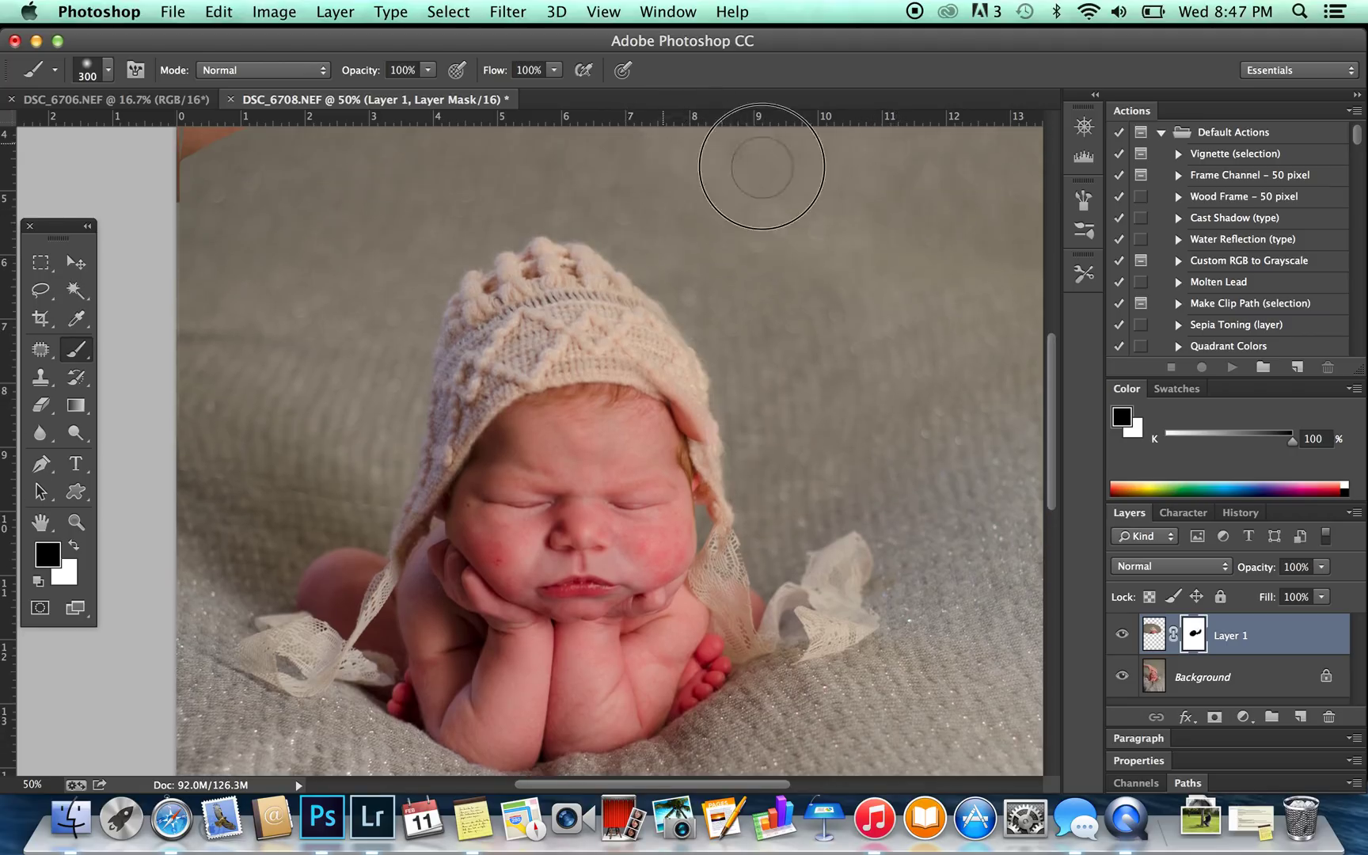
mouse_move(762, 167)
mouse_down()
mouse_move(631, 127)
mouse_move(580, 117)
mouse_up()
scroll(580, 116, up, 8)
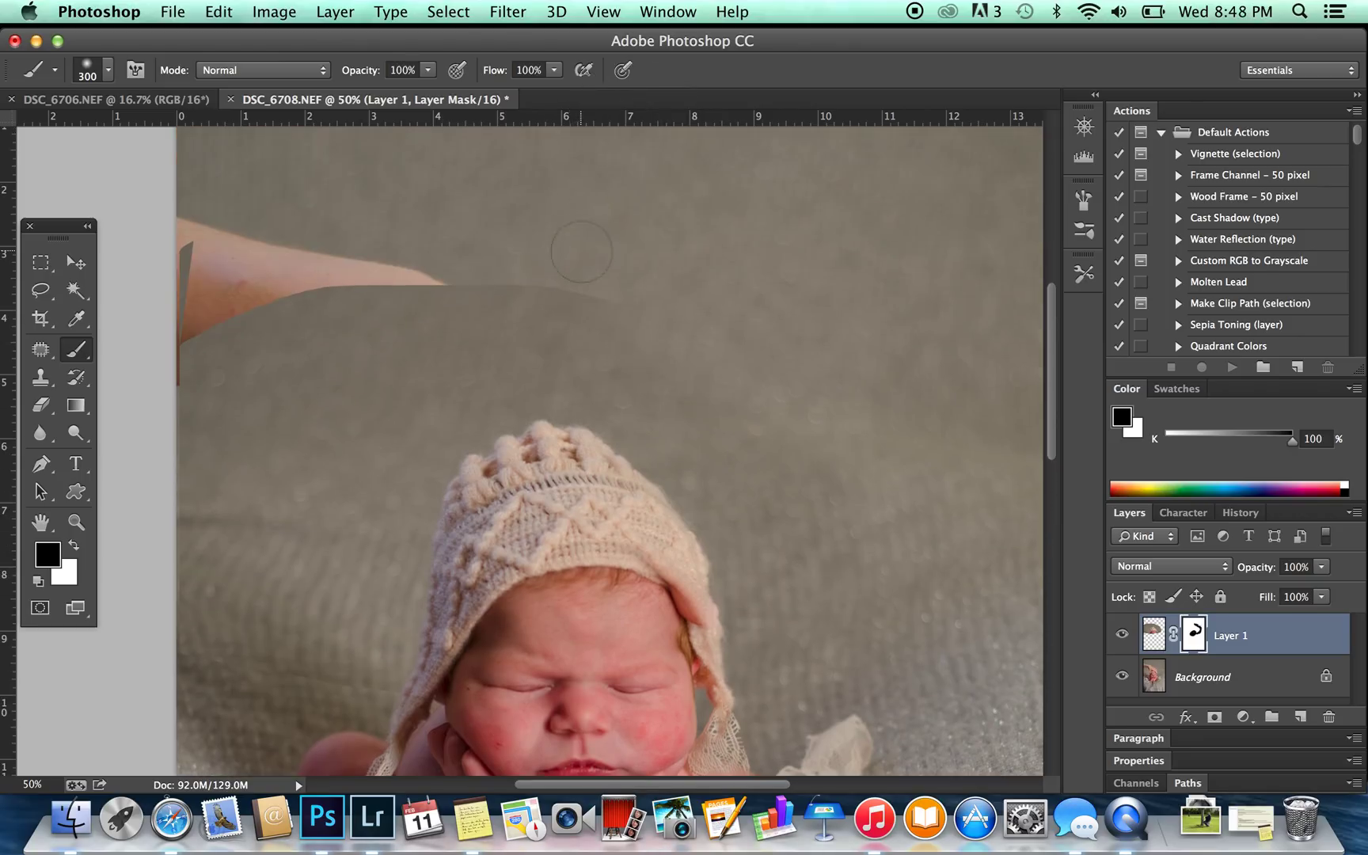
mouse_move(580, 284)
mouse_down()
mouse_move(456, 285)
mouse_move(396, 285)
mouse_up()
scroll(397, 285, down, 10)
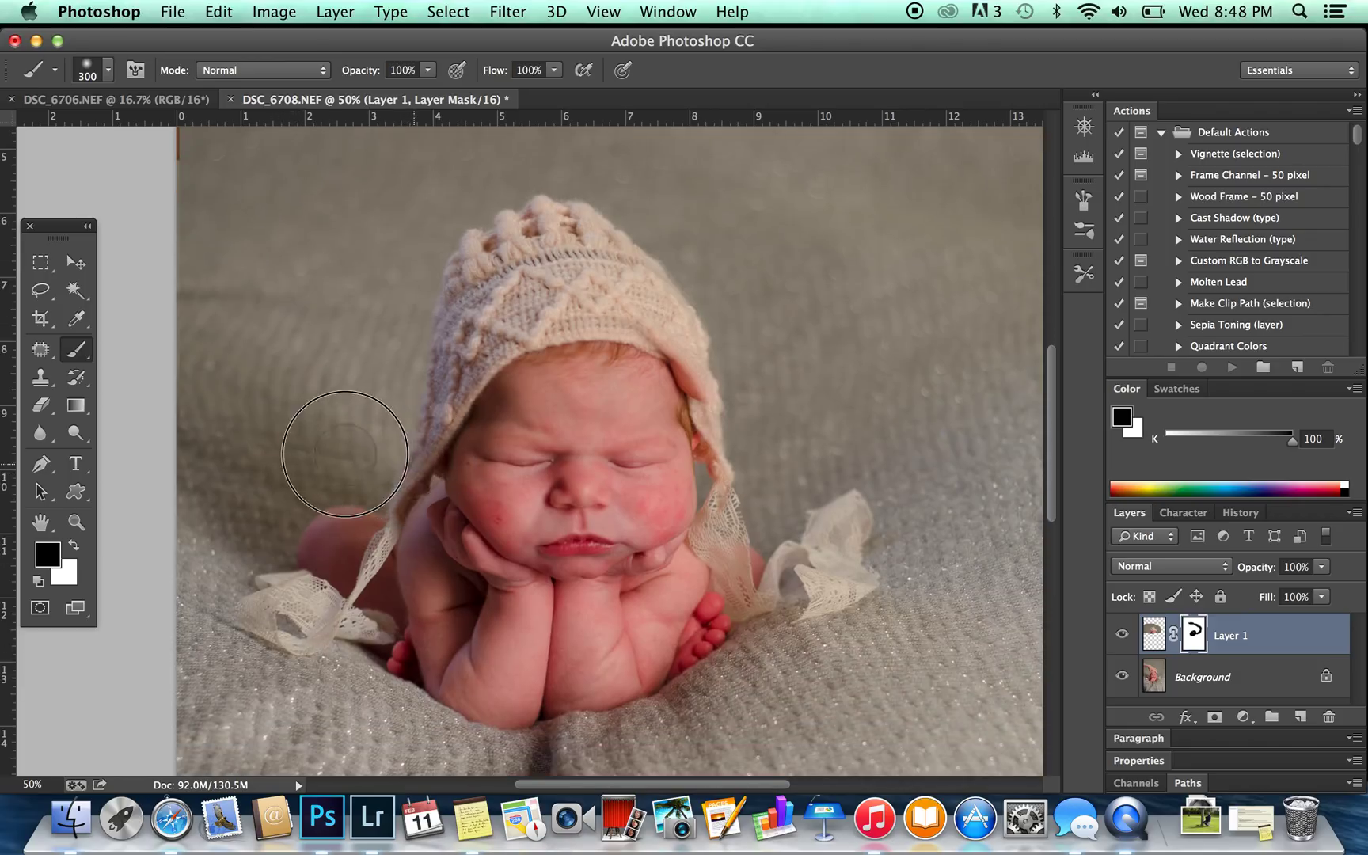
mouse_move(326, 451)
mouse_down()
mouse_move(252, 459)
mouse_move(168, 428)
mouse_move(200, 415)
mouse_up()
click(108, 71)
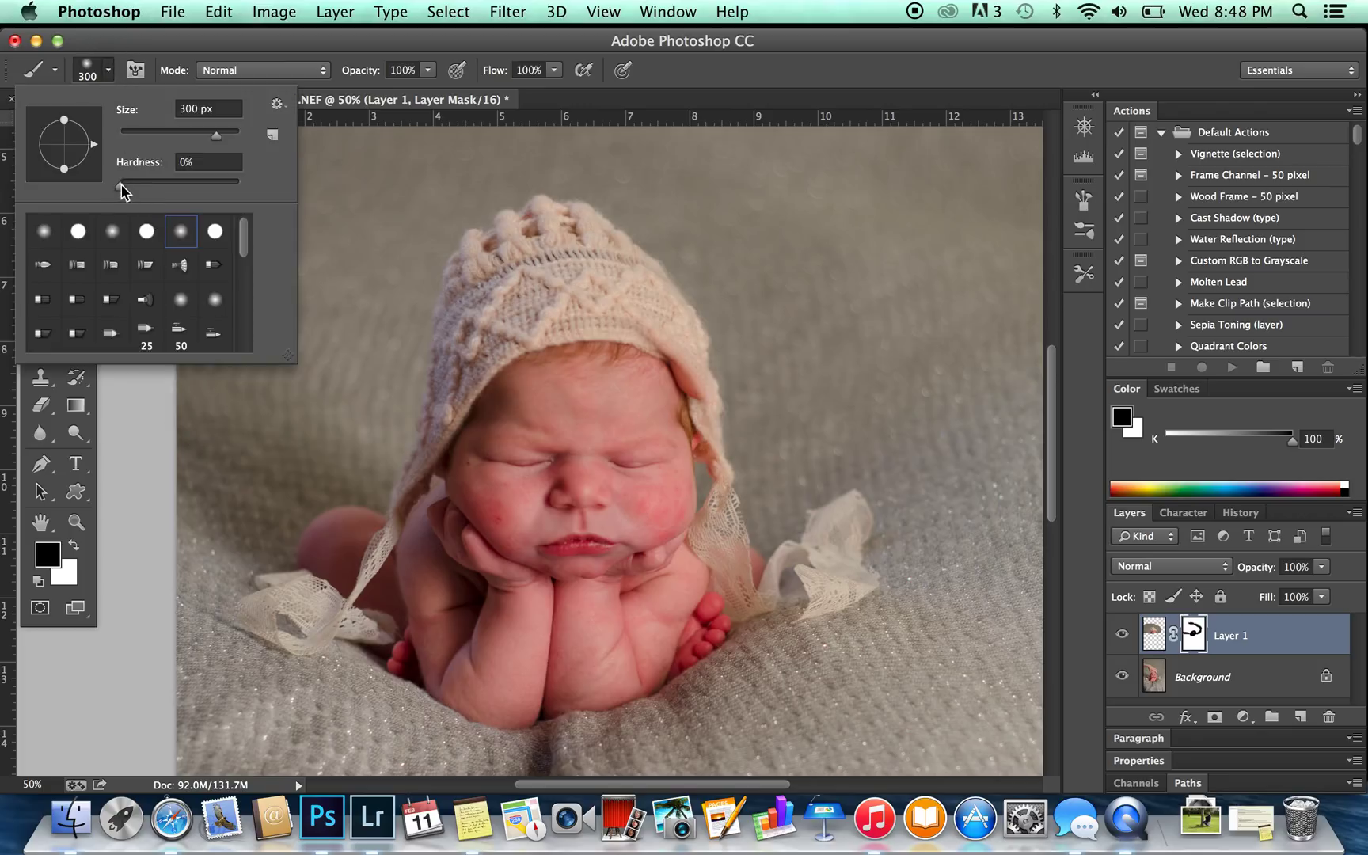
click(336, 427)
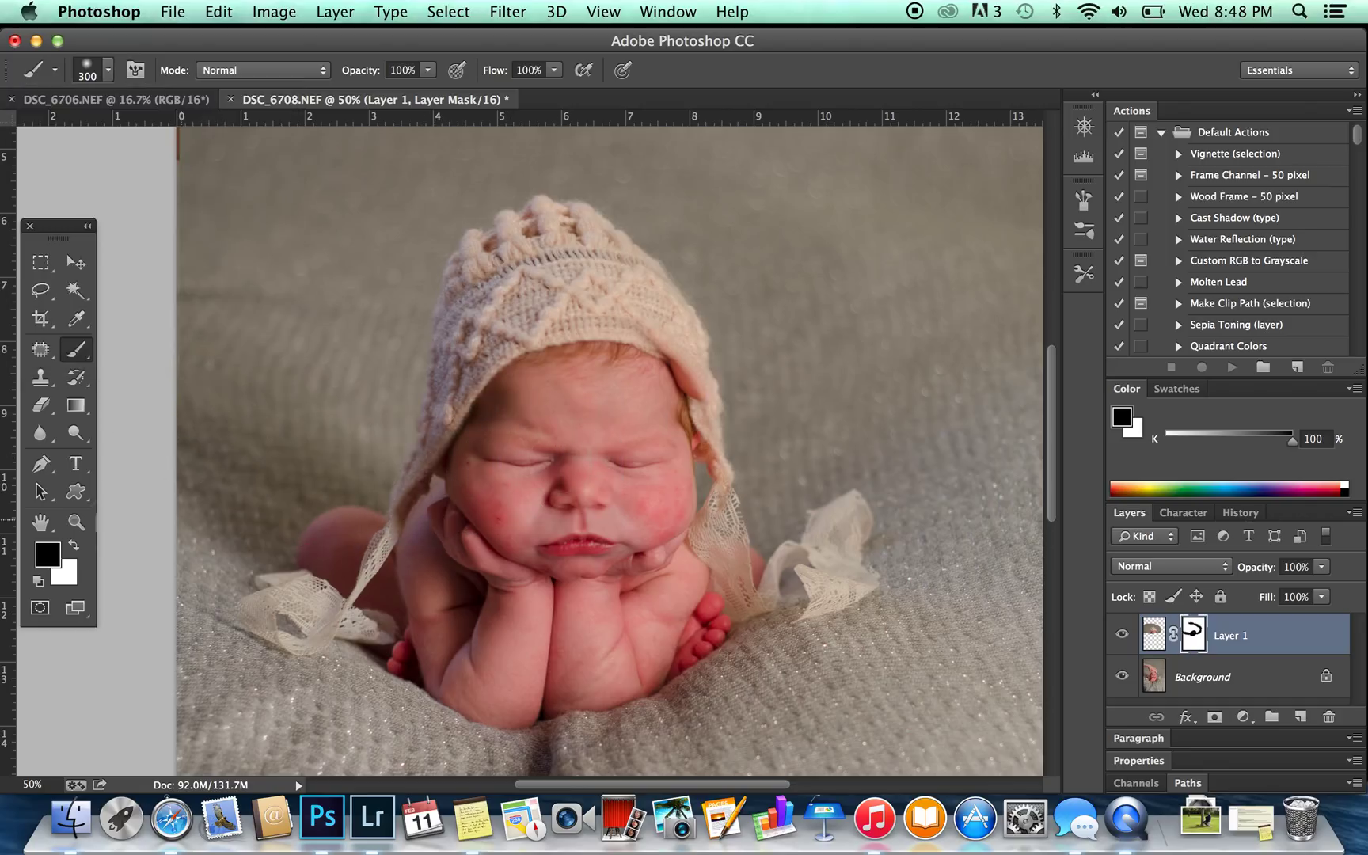
Restore the bonnet edge beside the baby's cheek with white on the mask, and touch up the cheek and strap with black.
click(73, 545)
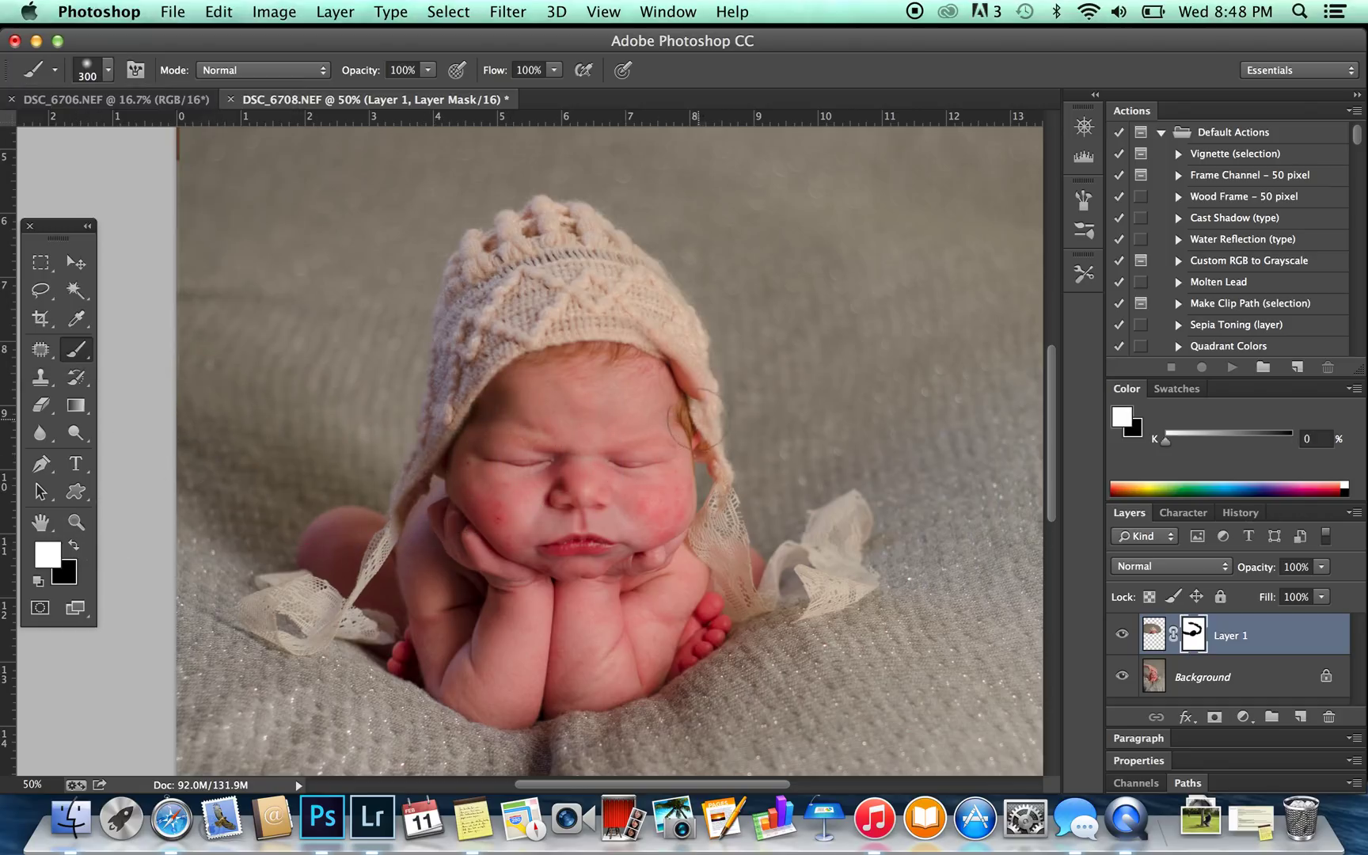
mouse_move(692, 414)
mouse_down()
mouse_move(687, 396)
mouse_move(650, 391)
mouse_move(648, 360)
mouse_move(641, 406)
mouse_move(696, 459)
mouse_move(679, 475)
mouse_up()
click(73, 546)
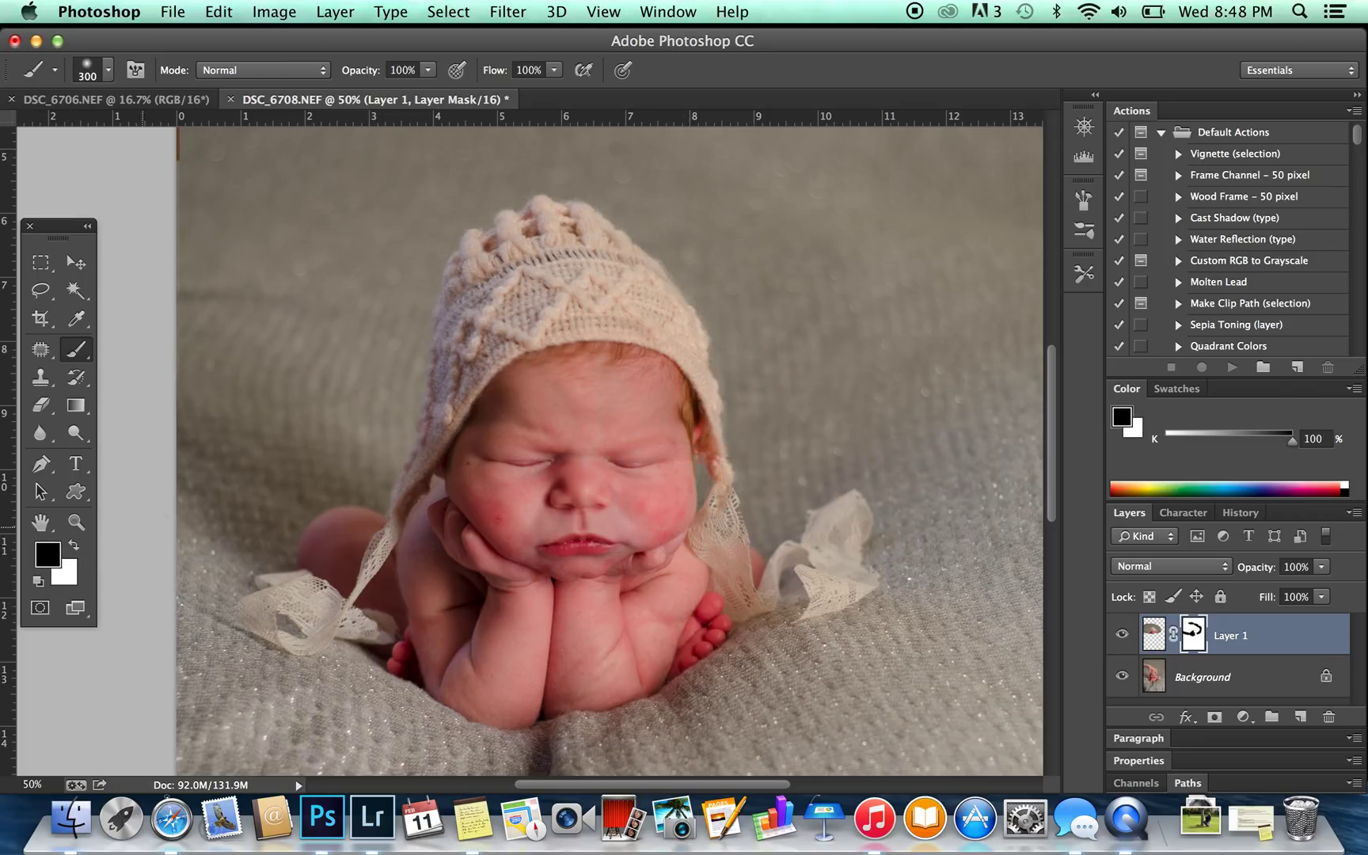
click(687, 474)
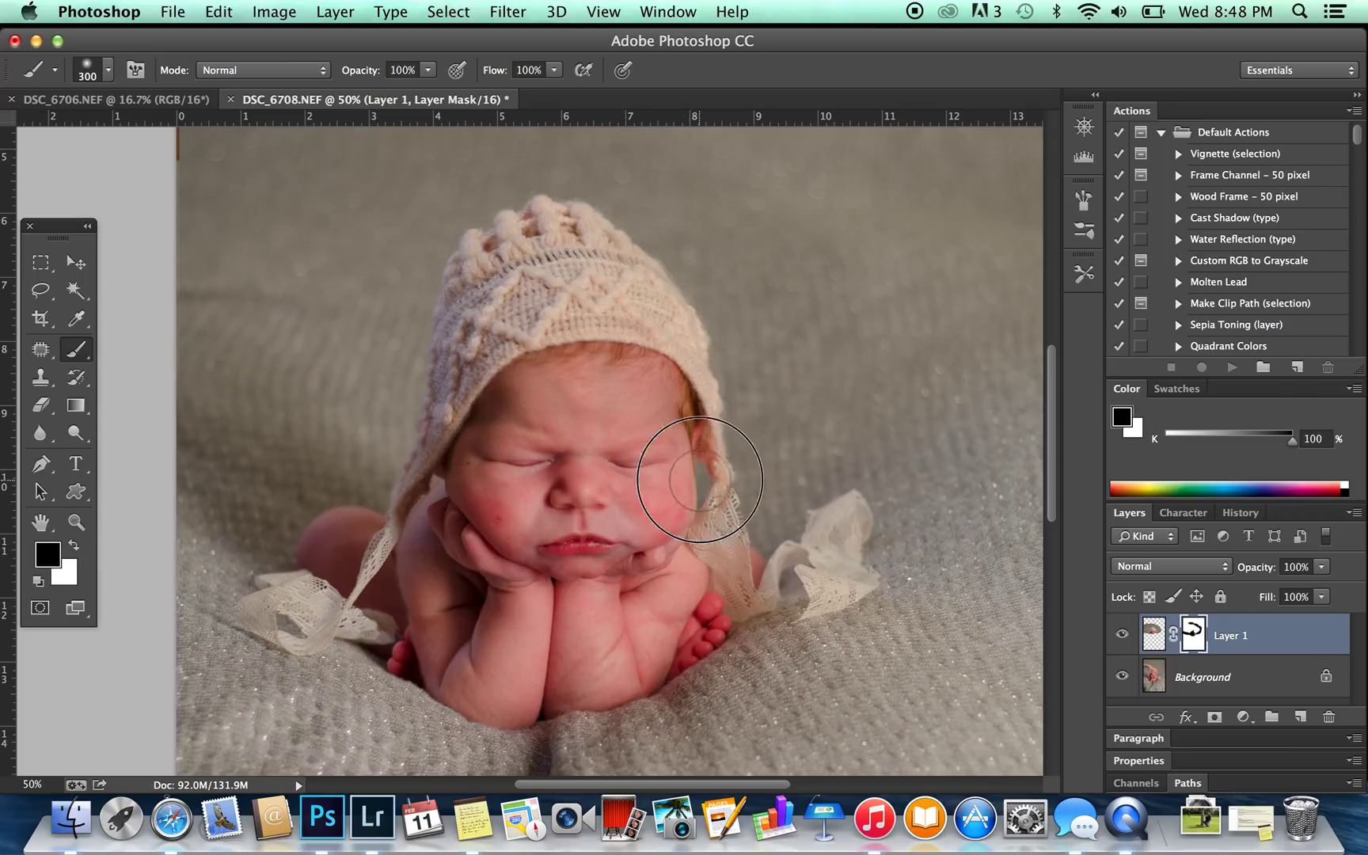
Paint white on the mask above the bonnet to cover the exposed part of the forearm again.
scroll(363, 519, up, 6)
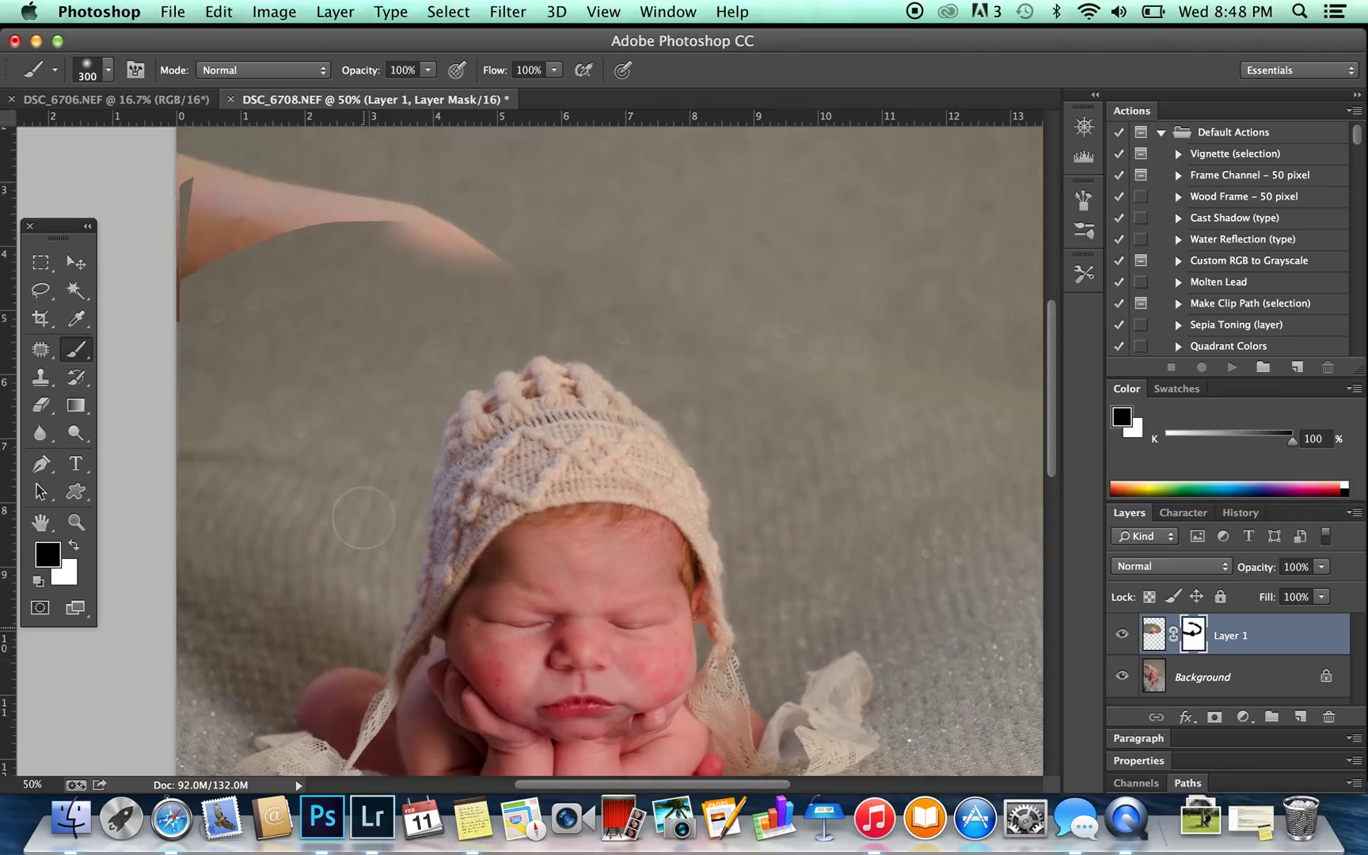
mouse_move(476, 326)
mouse_down()
mouse_move(496, 368)
mouse_move(408, 350)
mouse_move(430, 325)
mouse_move(399, 344)
mouse_move(539, 360)
mouse_move(434, 380)
mouse_move(502, 379)
mouse_move(391, 382)
mouse_up()
click(74, 544)
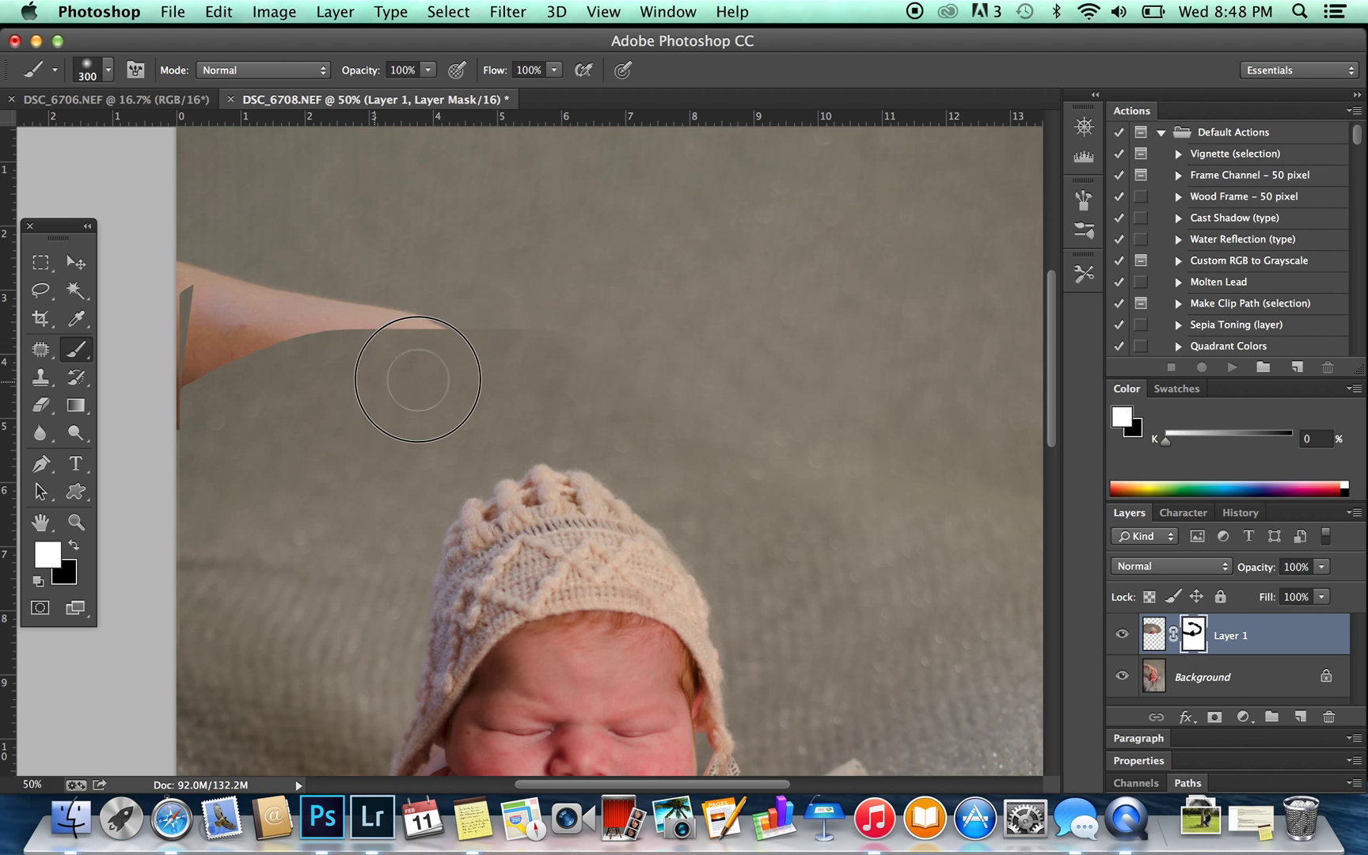
scroll(570, 348, down, 2)
scroll(570, 348, down, 10)
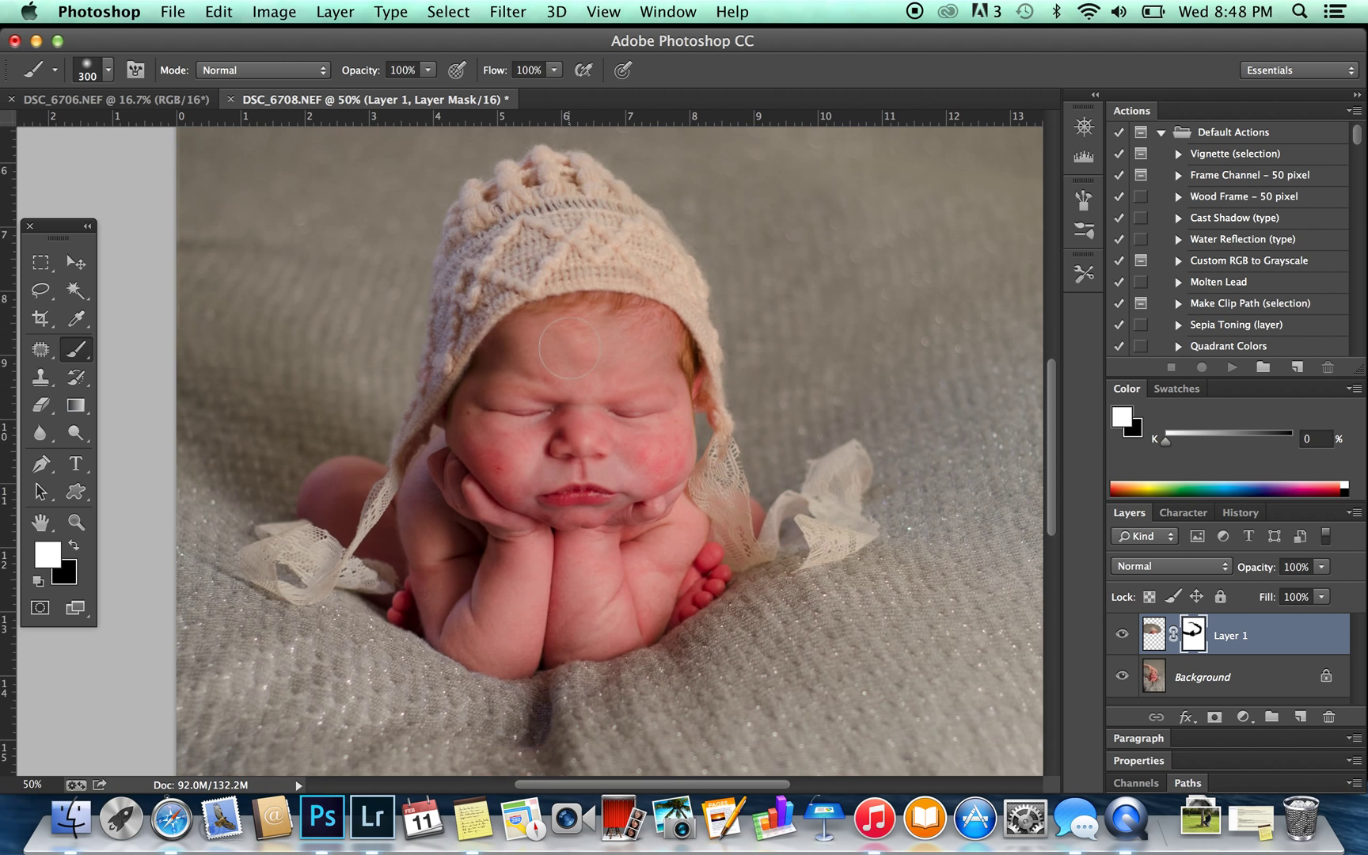
scroll(570, 346, down, 5)
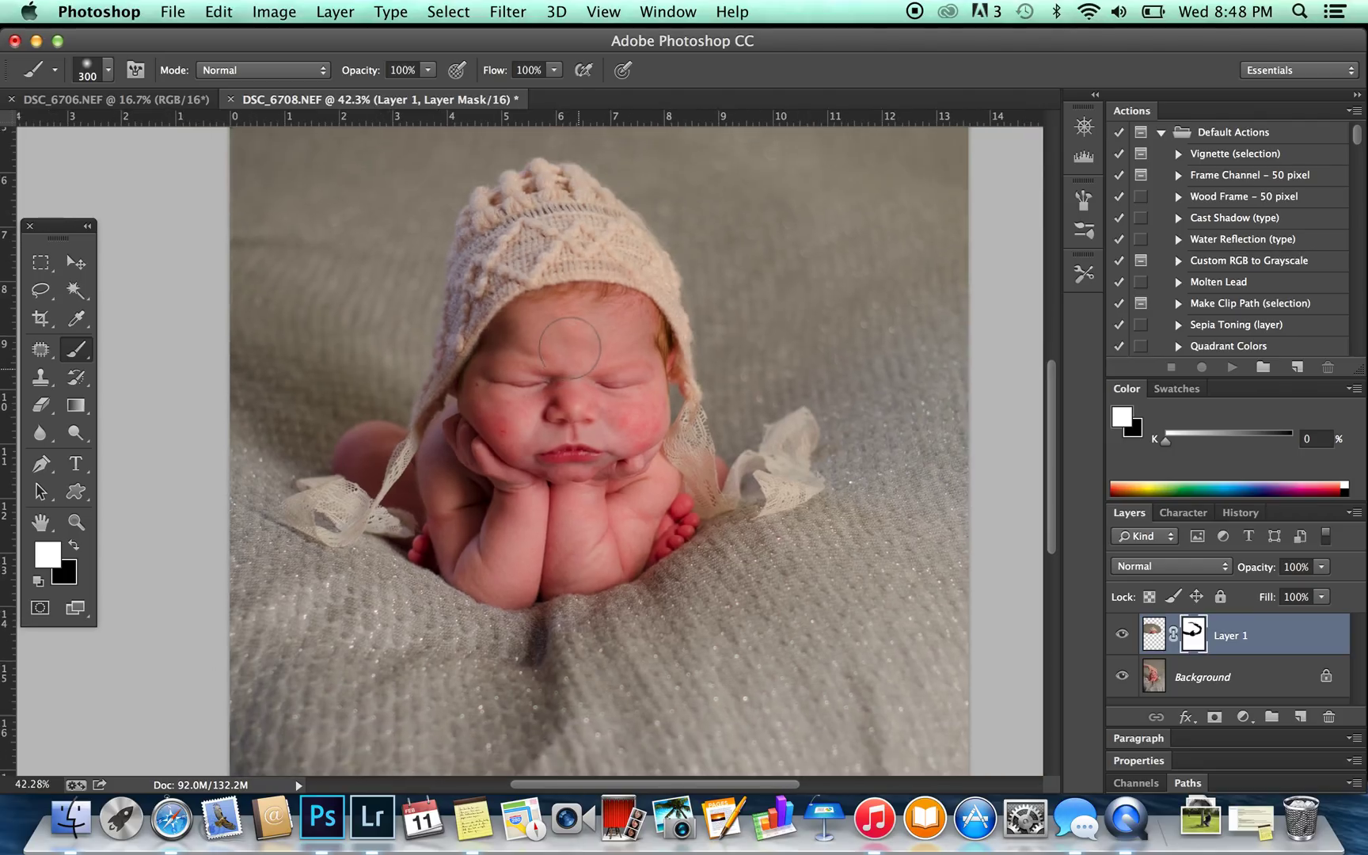
scroll(570, 349, up, 6)
scroll(570, 348, left, 3)
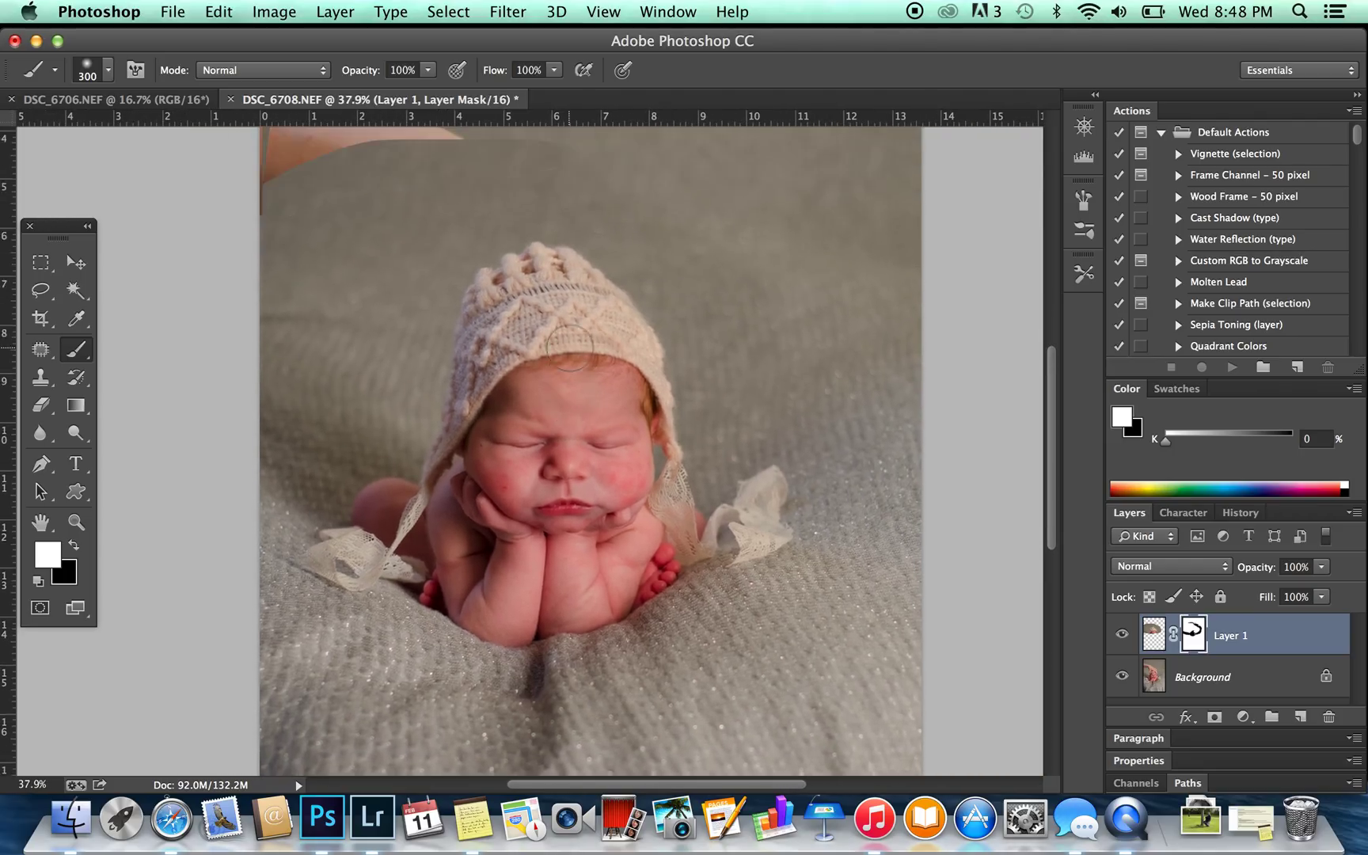
scroll(554, 333, up, 2)
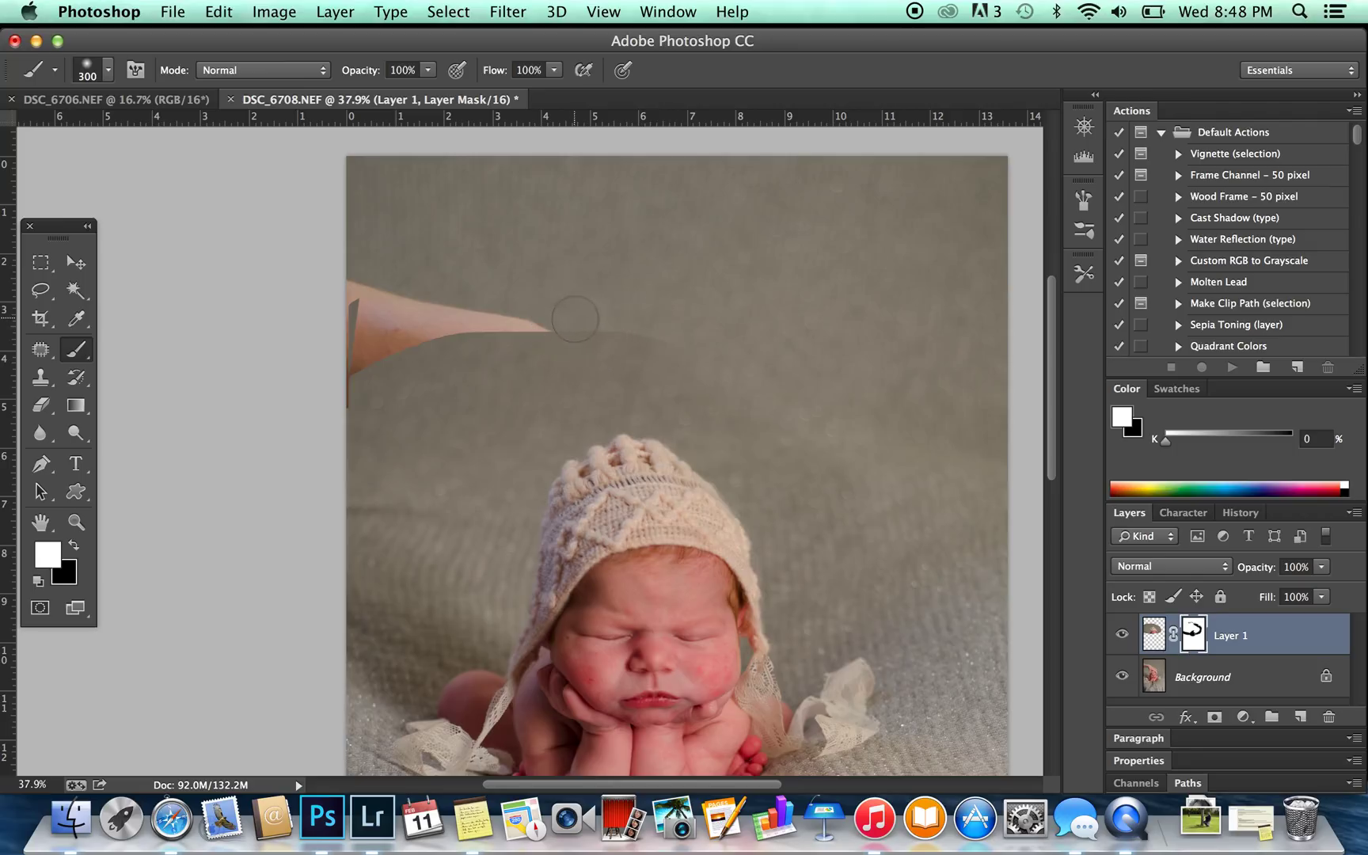
Soften the patch seam near the forearm's tip with black on the mask and flatten the image.
click(74, 543)
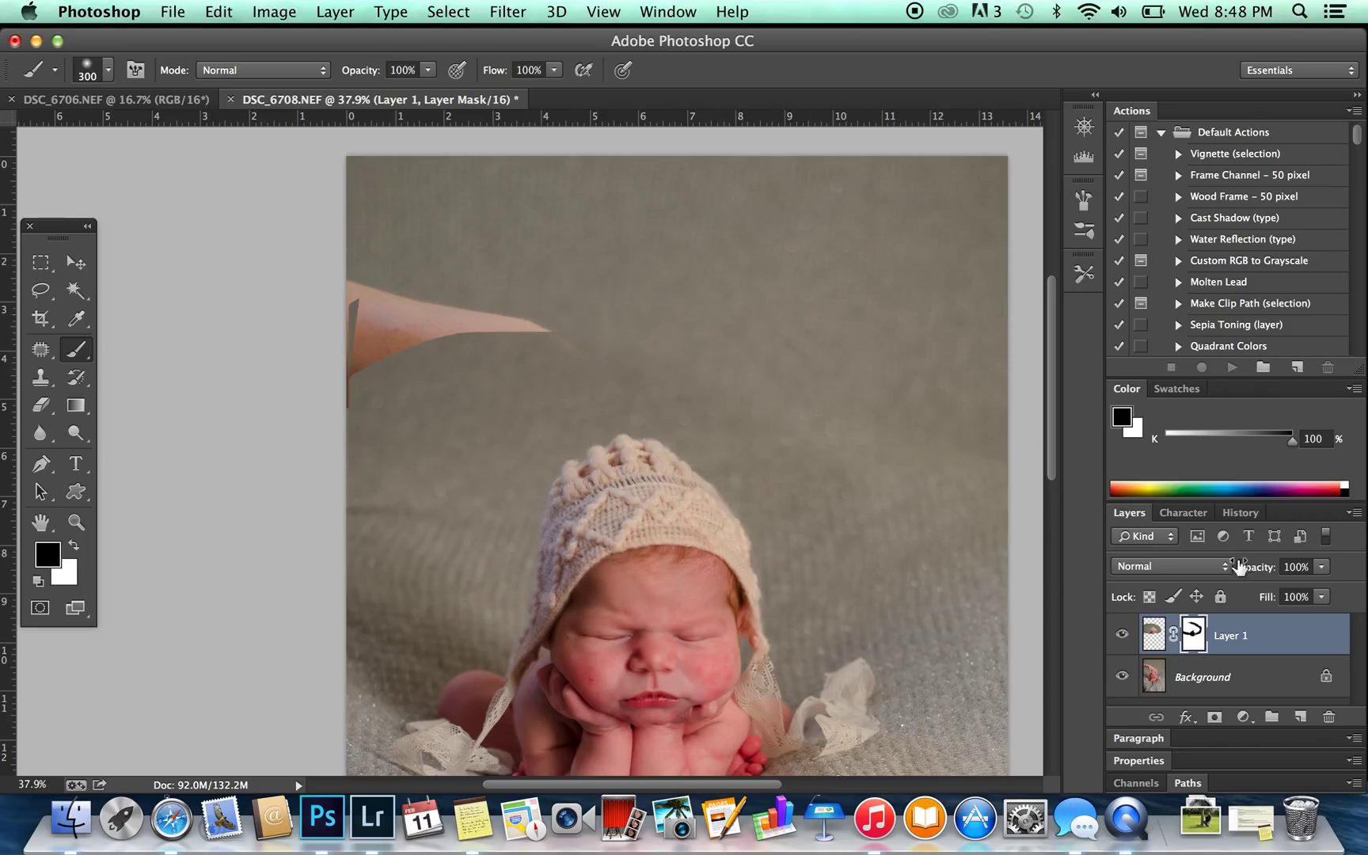
click(342, 17)
click(340, 725)
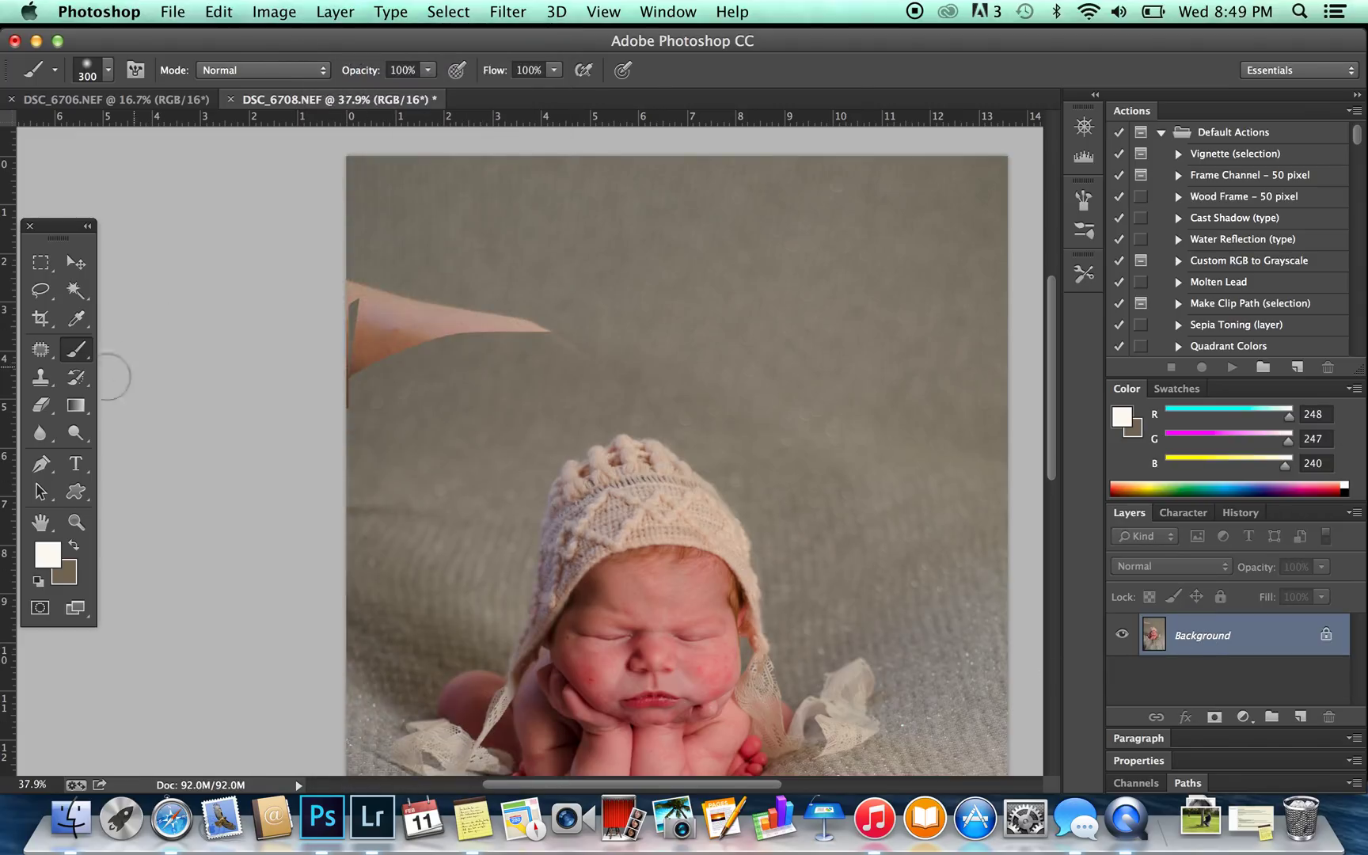
Clone clean backdrop over the remaining forearm and the photo's left edge with the 300 px Clone Stamp.
click(44, 380)
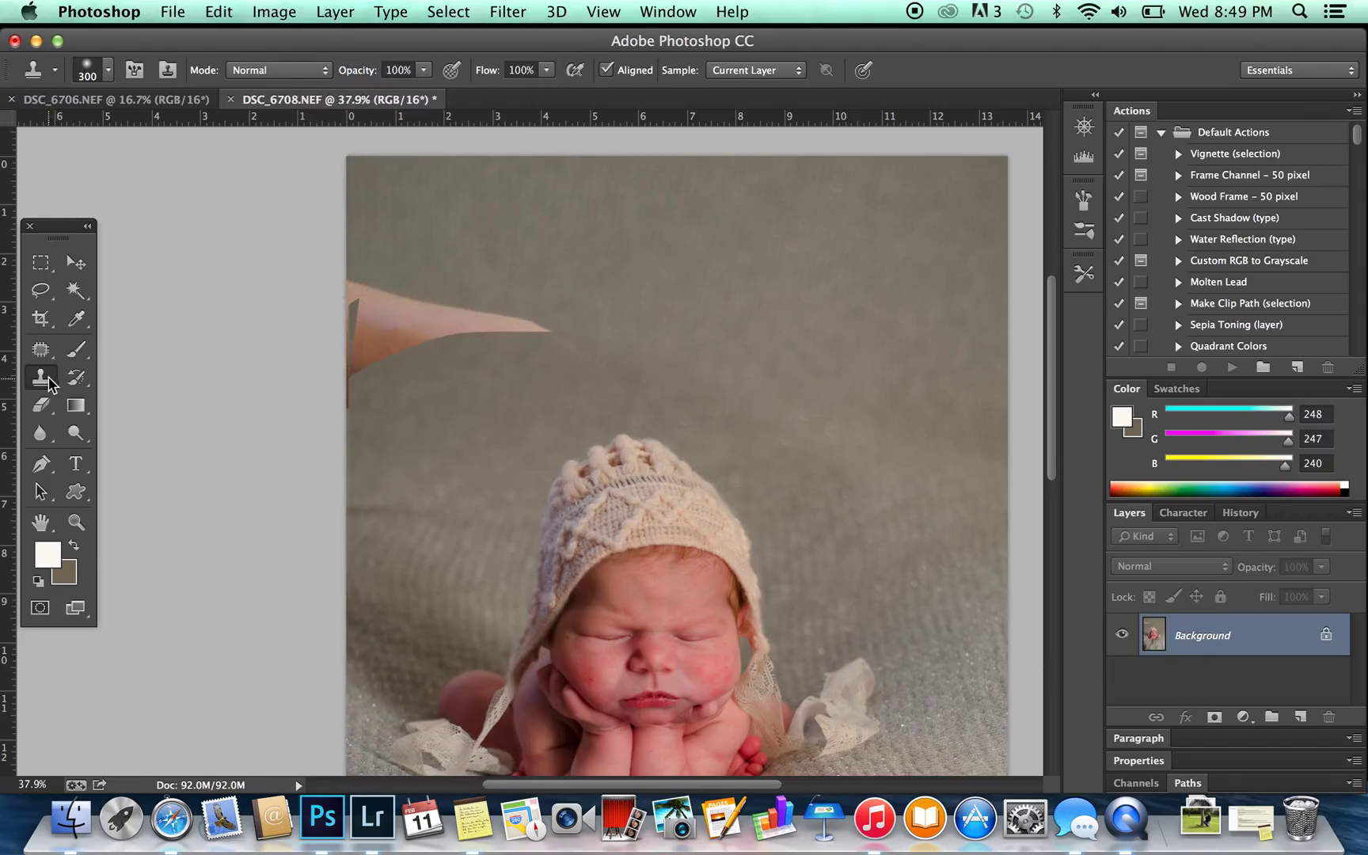
alt+click(534, 401)
mouse_move(525, 342)
mouse_down()
mouse_move(568, 335)
mouse_move(584, 356)
mouse_move(522, 315)
mouse_move(380, 336)
mouse_move(496, 323)
mouse_move(409, 339)
mouse_move(438, 289)
mouse_move(329, 290)
mouse_move(339, 285)
mouse_move(366, 296)
mouse_move(350, 374)
mouse_move(379, 373)
mouse_move(348, 392)
mouse_up()
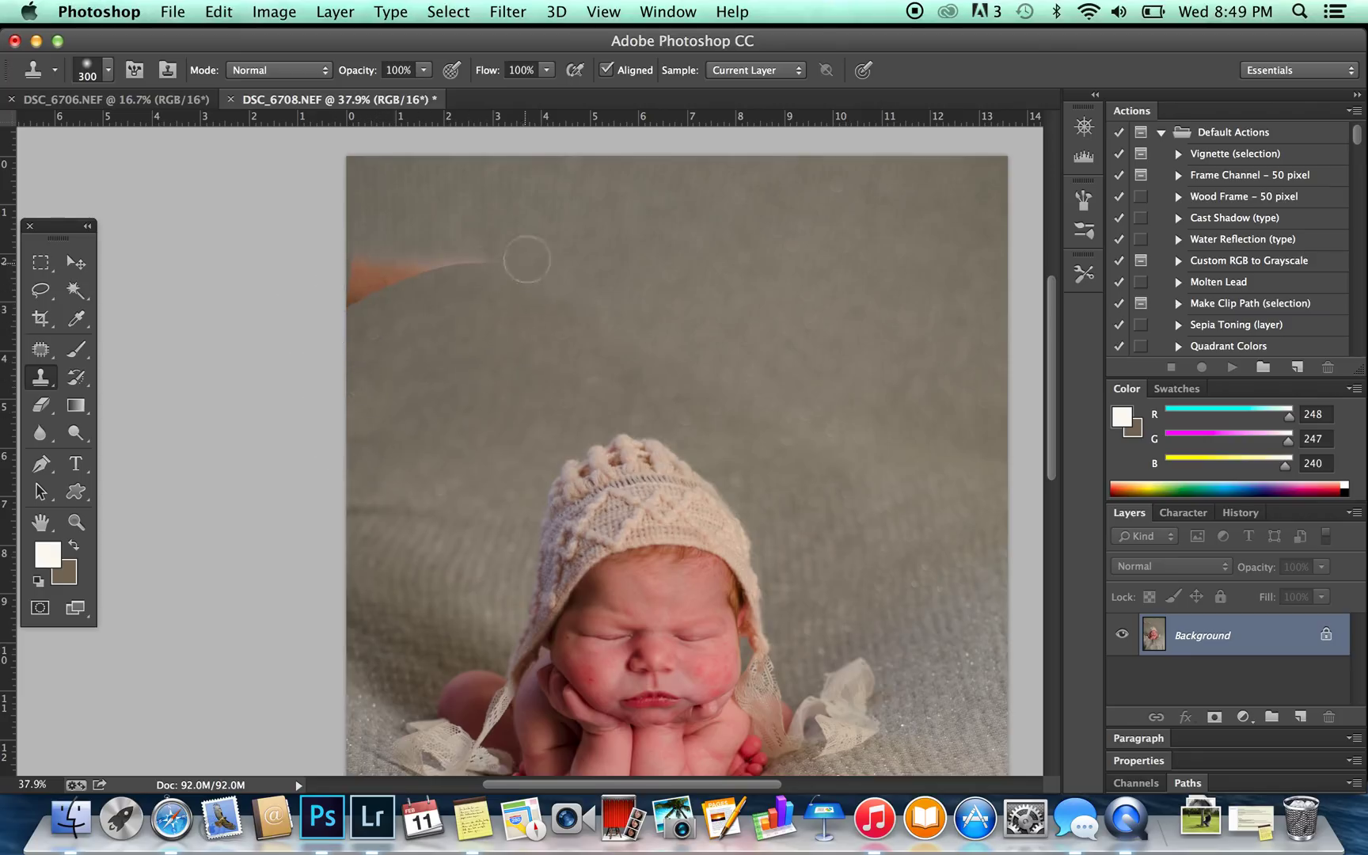
alt+click(486, 198)
mouse_move(474, 265)
mouse_down()
mouse_move(369, 285)
mouse_move(352, 269)
mouse_move(352, 285)
mouse_up()
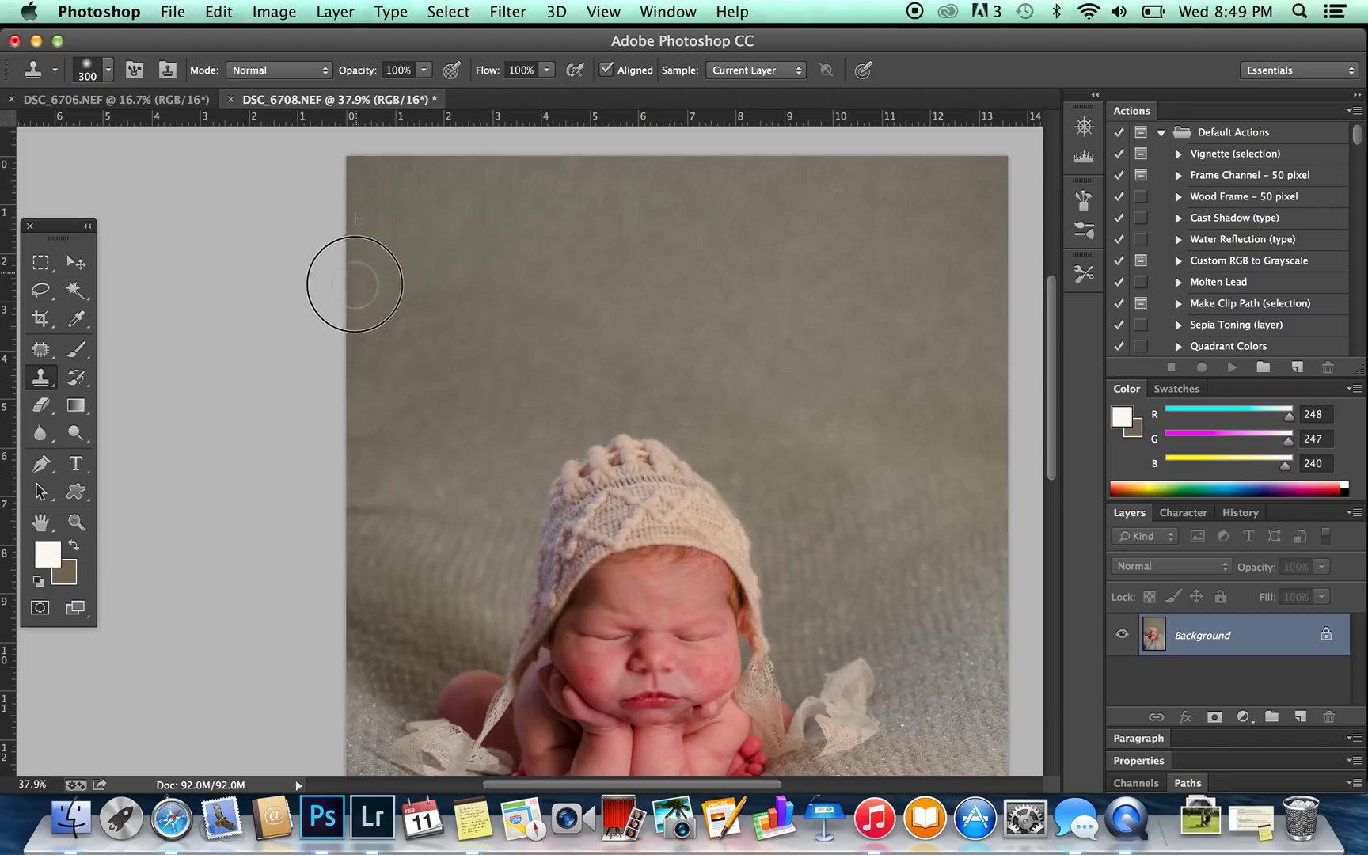
alt+click(540, 362)
drag(388, 306, 345, 336)
scroll(843, 344, down, 6)
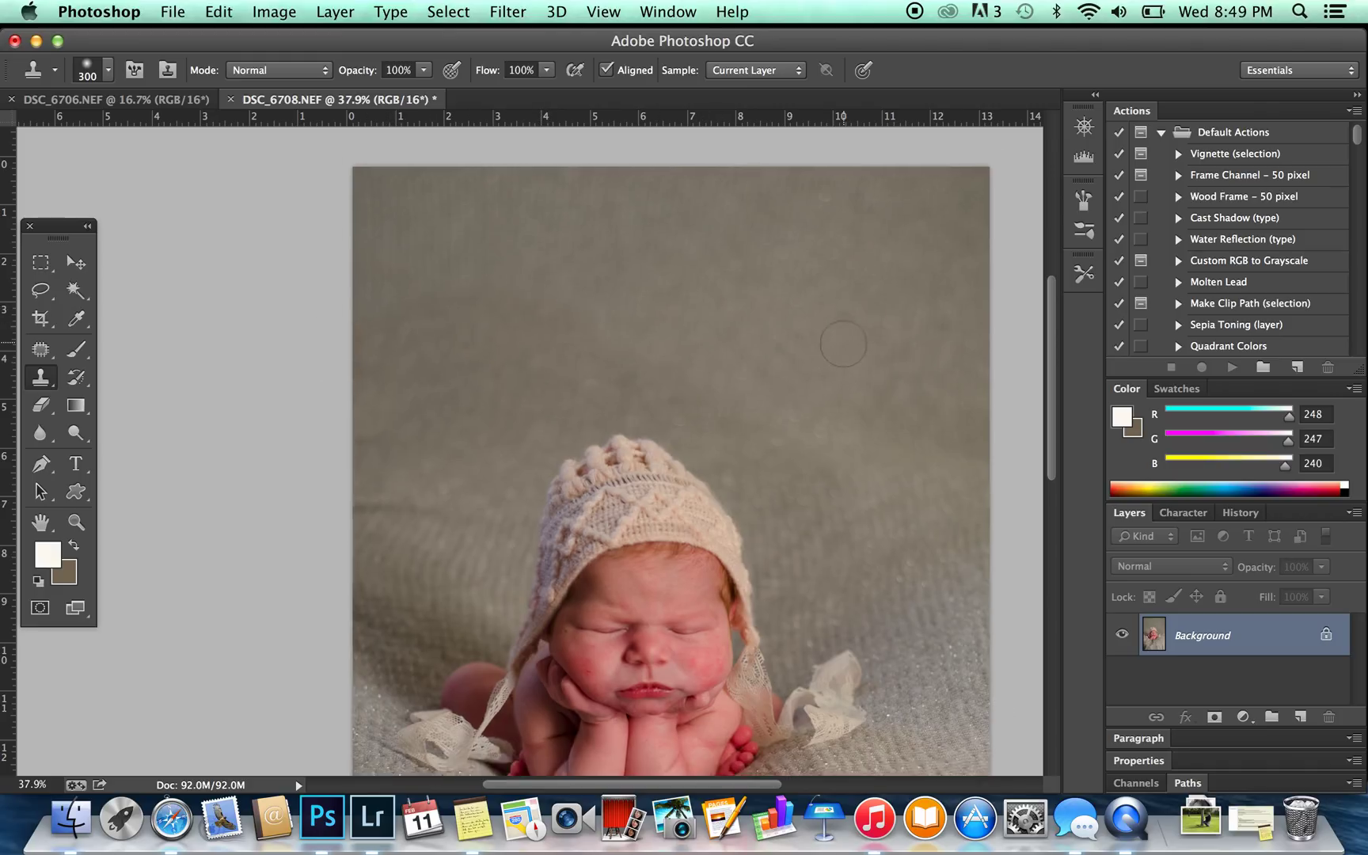